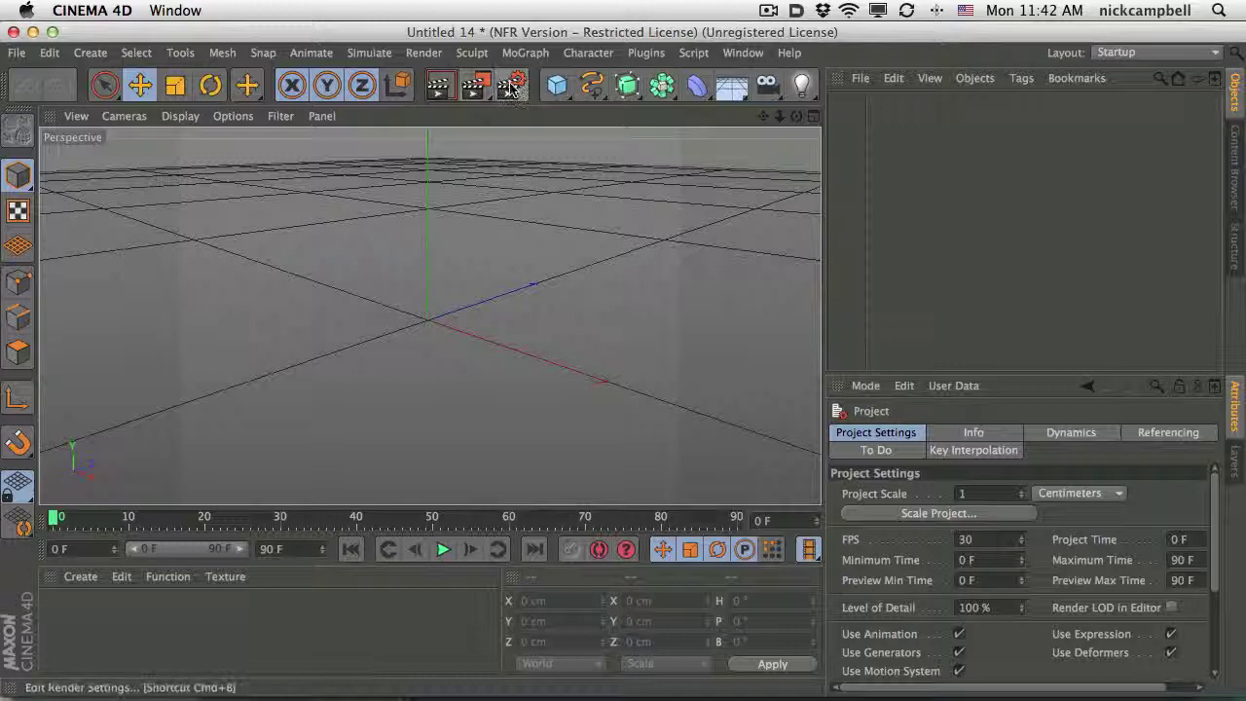
Open Render Settings and dock it as a tab in the viewport's panel.
click(511, 87)
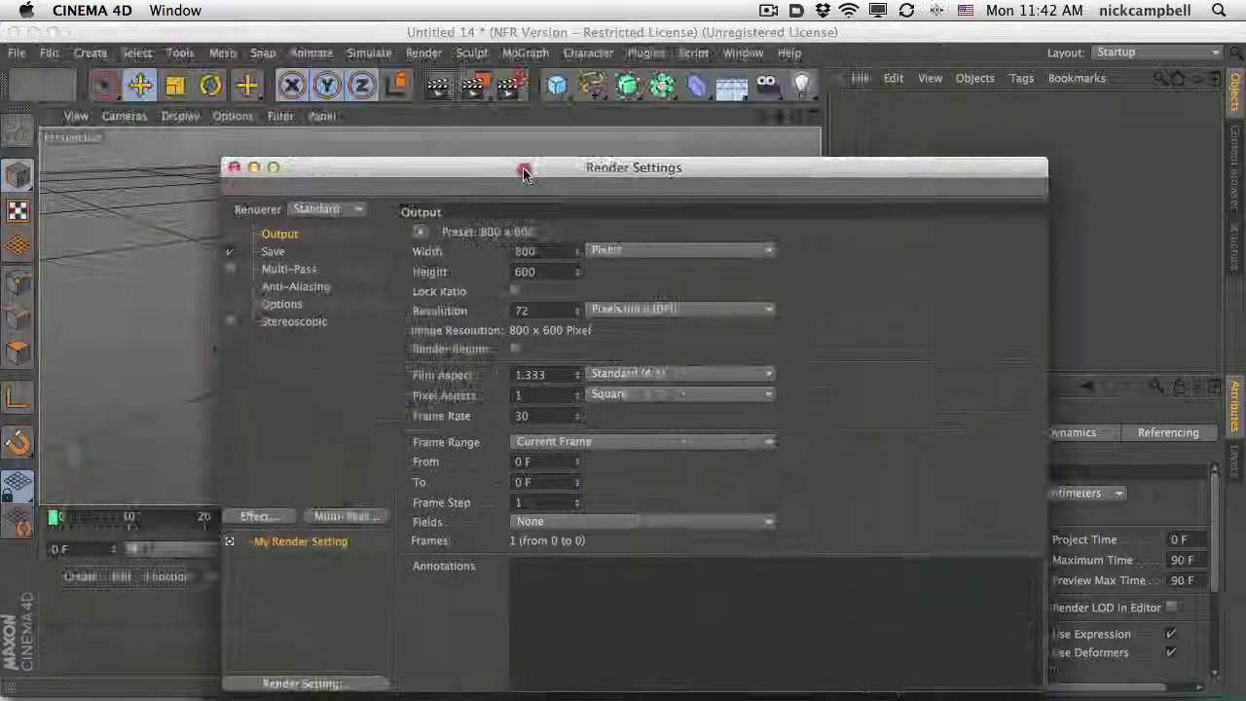
click(520, 154)
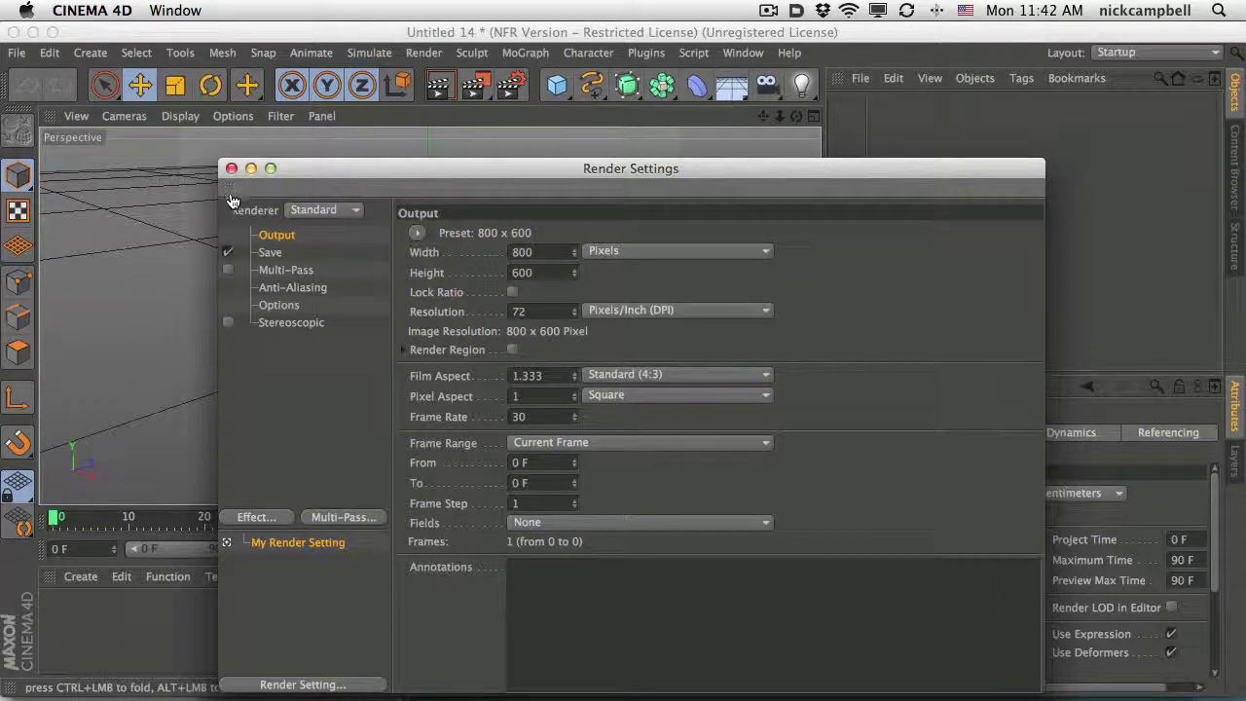
drag(231, 195, 50, 122)
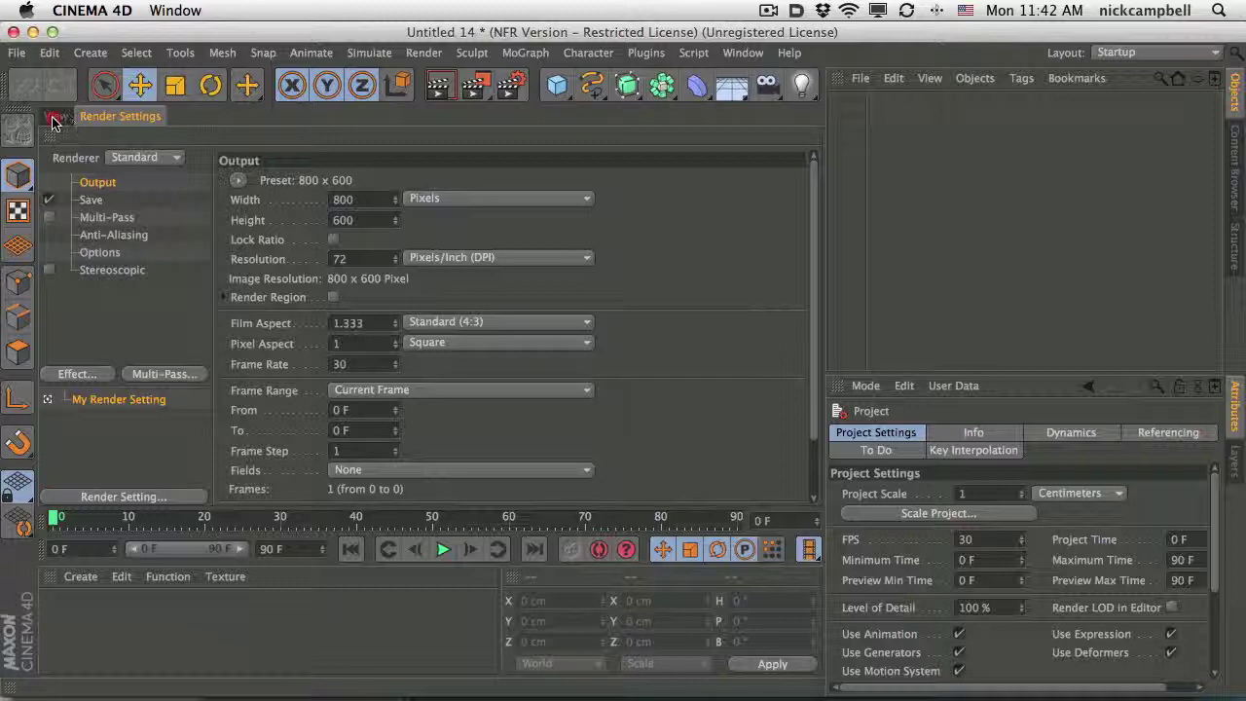
Switch between the View and Render Settings tabs, ending on the 3D perspective view.
click(57, 117)
click(107, 116)
click(59, 117)
click(109, 118)
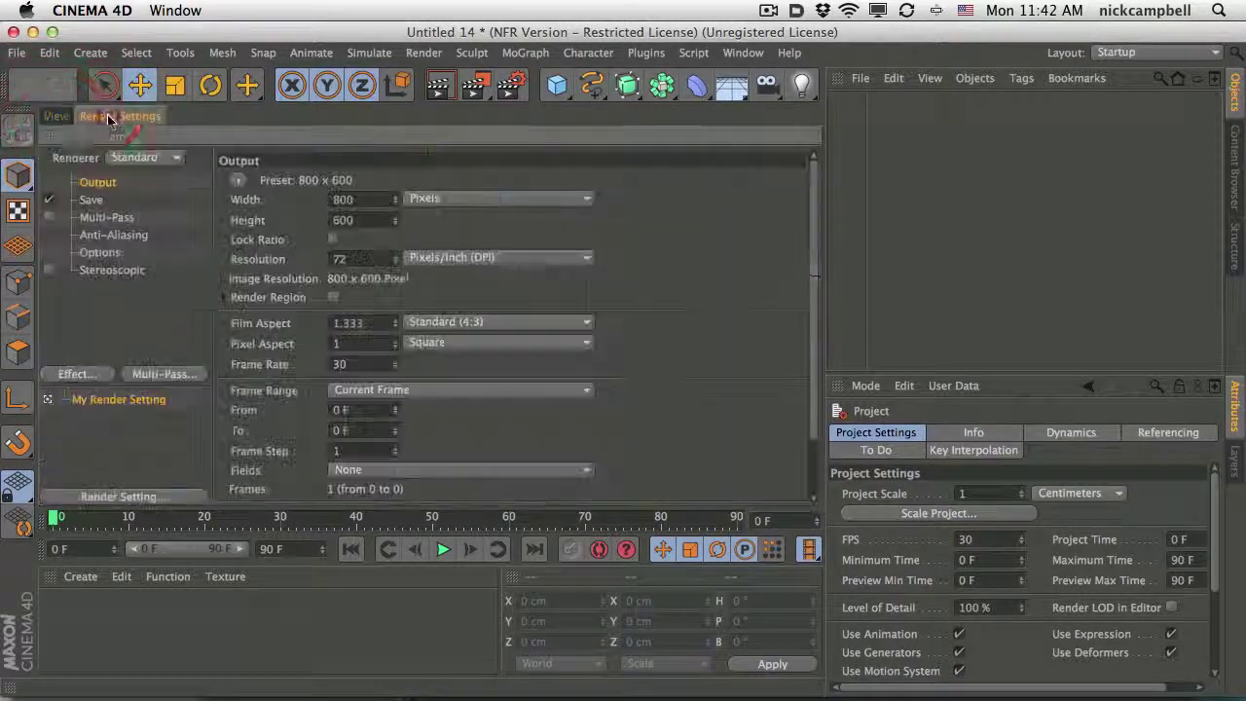
click(56, 117)
click(102, 118)
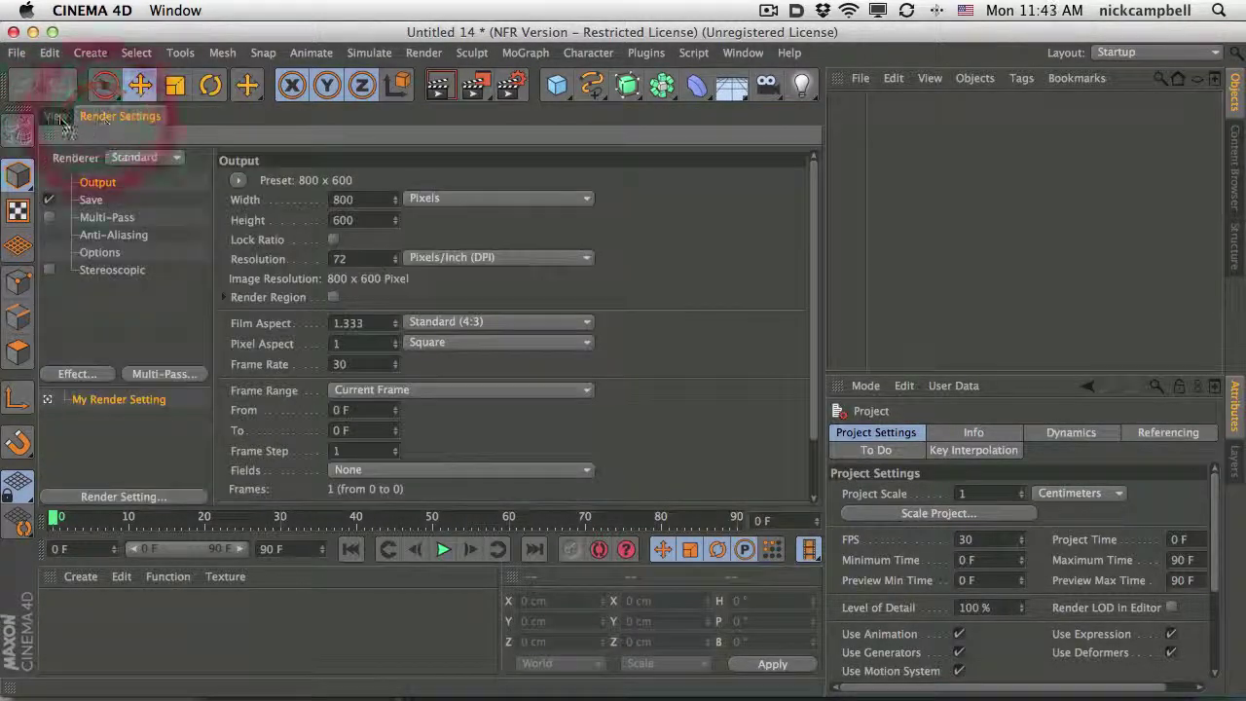
click(56, 117)
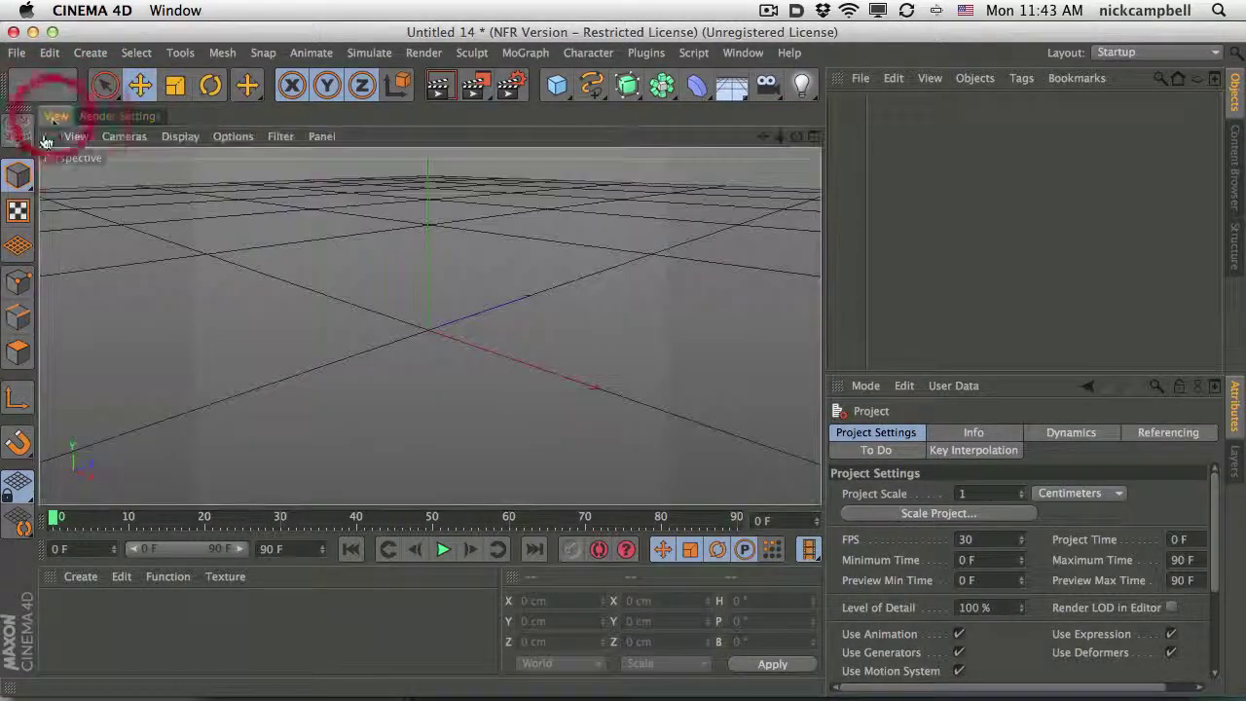
Render to the Picture Viewer and dock it into the viewport panel.
click(102, 117)
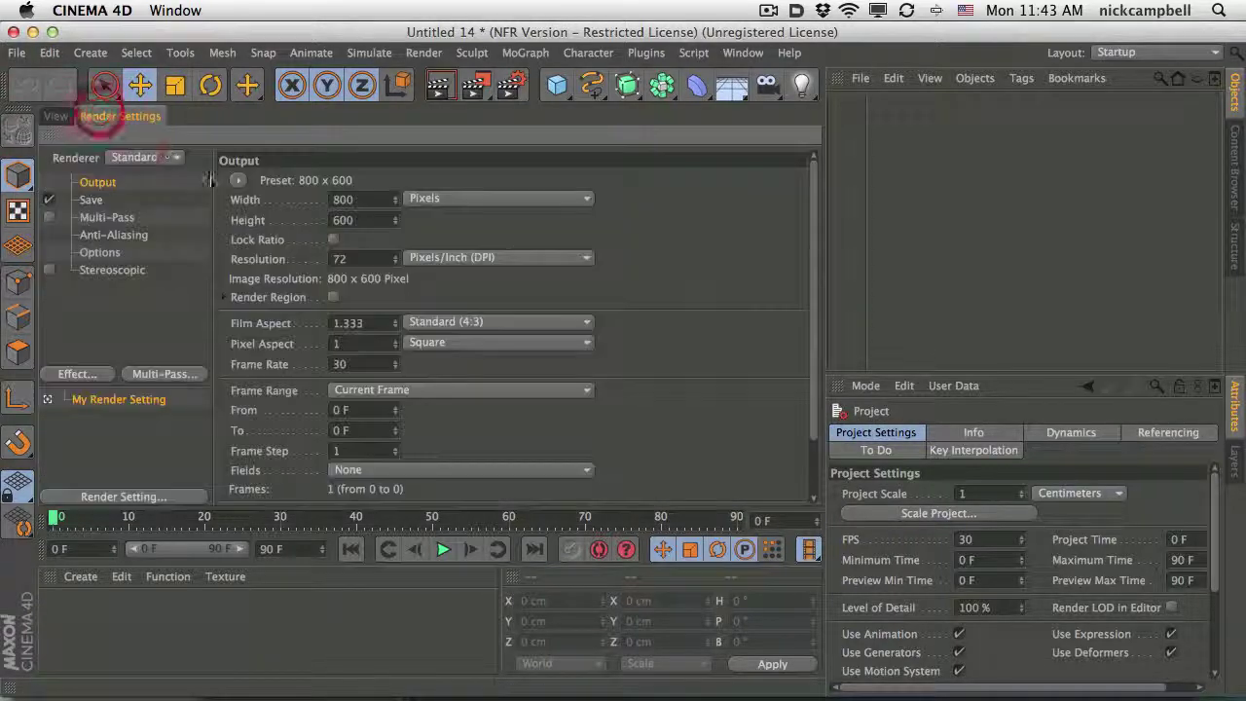
click(480, 91)
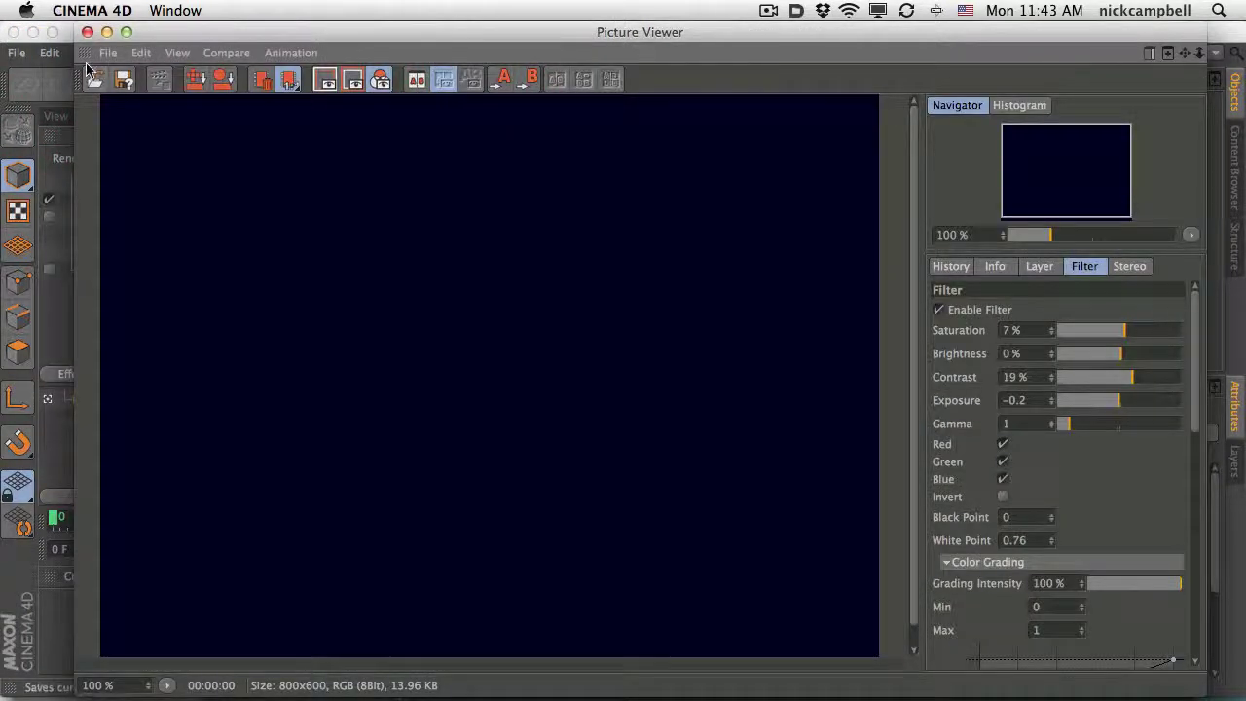
drag(149, 32, 314, 32)
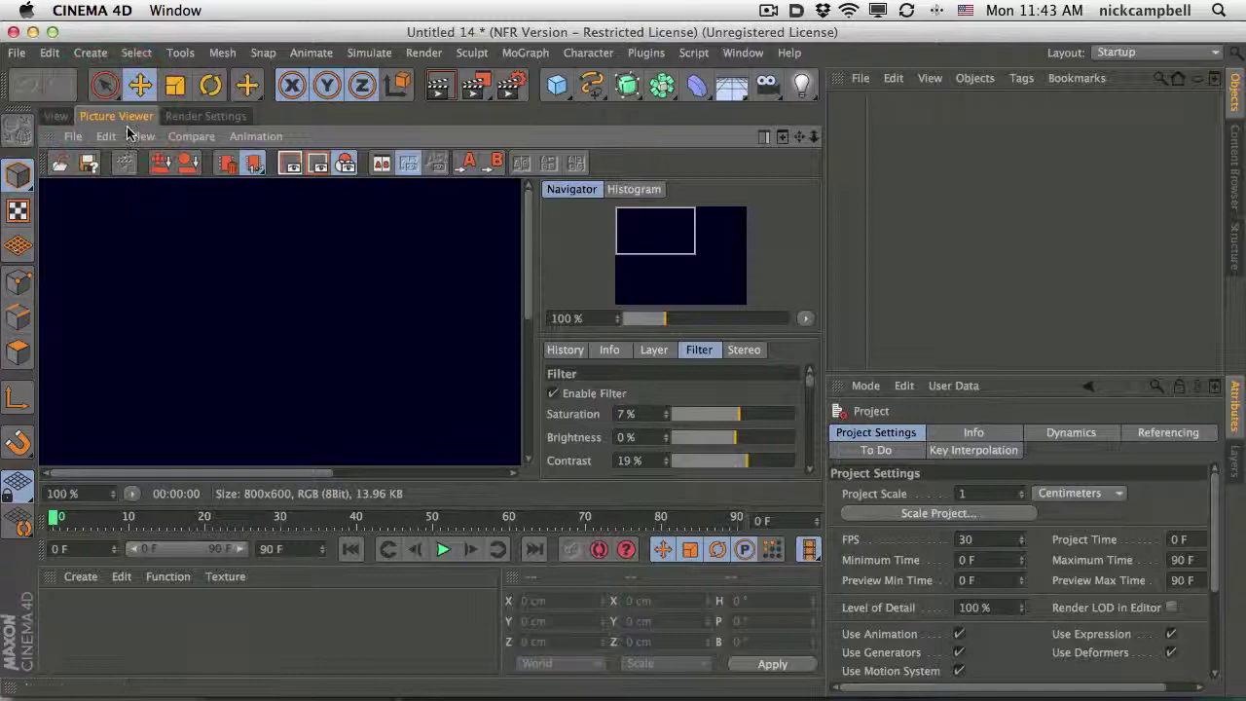
Flip between the docked View, Render Settings and Picture Viewer tabs.
click(55, 116)
click(109, 115)
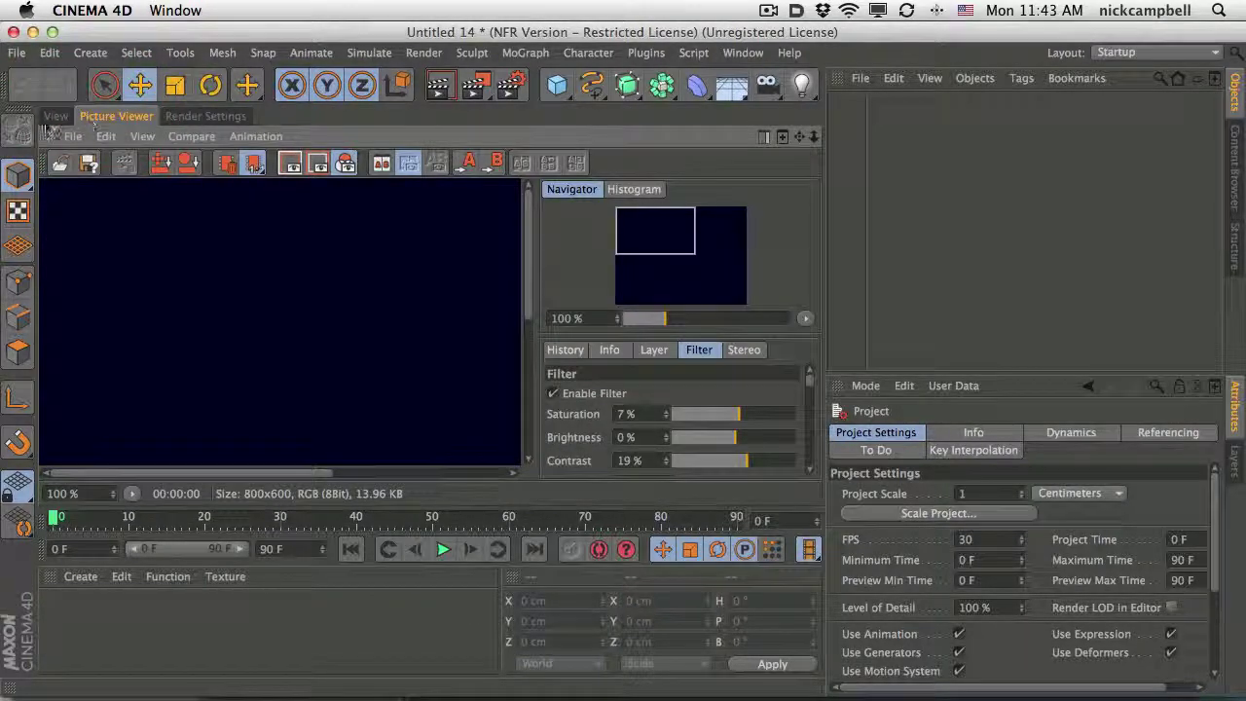
click(55, 116)
click(109, 116)
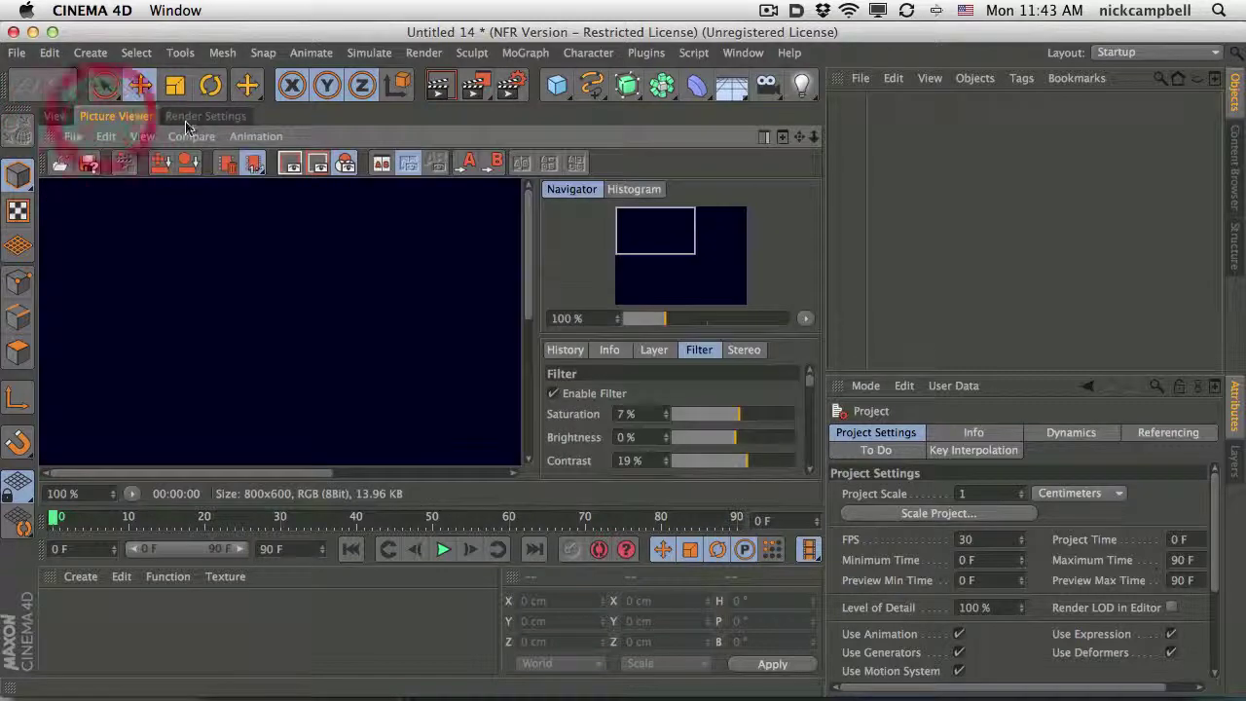
click(192, 121)
click(109, 116)
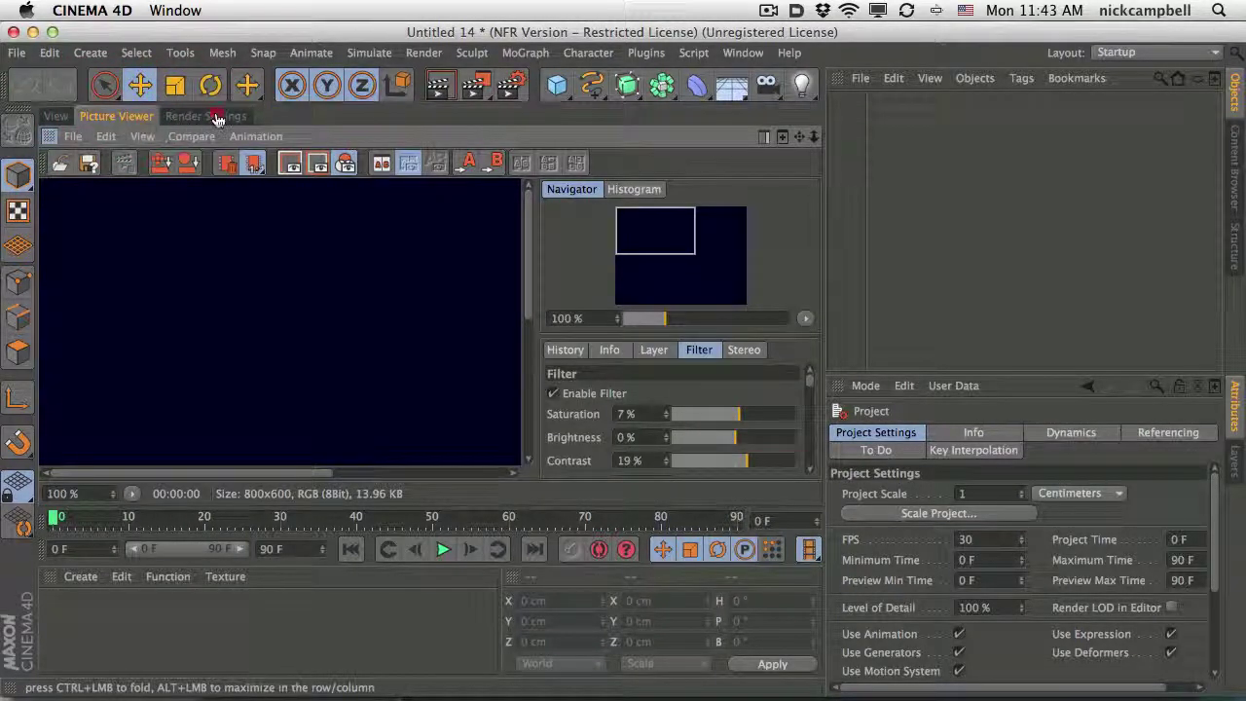
Move the Render Settings tab before Picture Viewer, ending with Render Settings shown.
drag(217, 118, 141, 121)
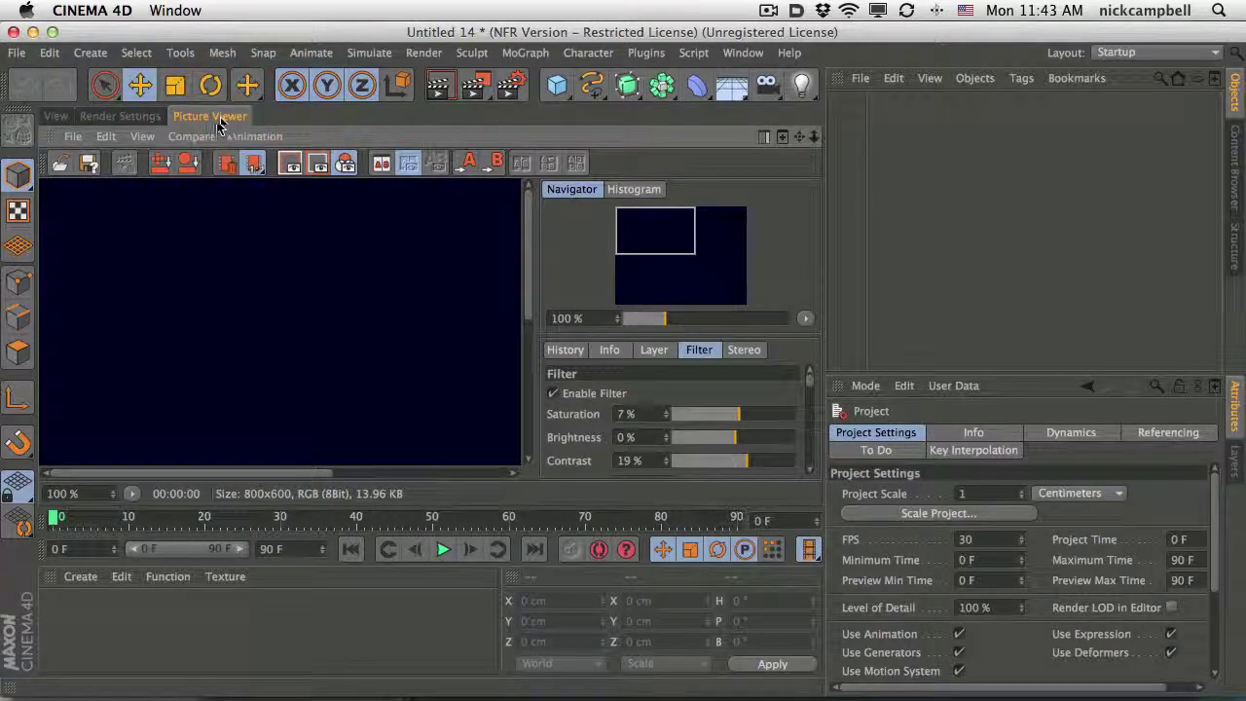
click(118, 117)
click(56, 115)
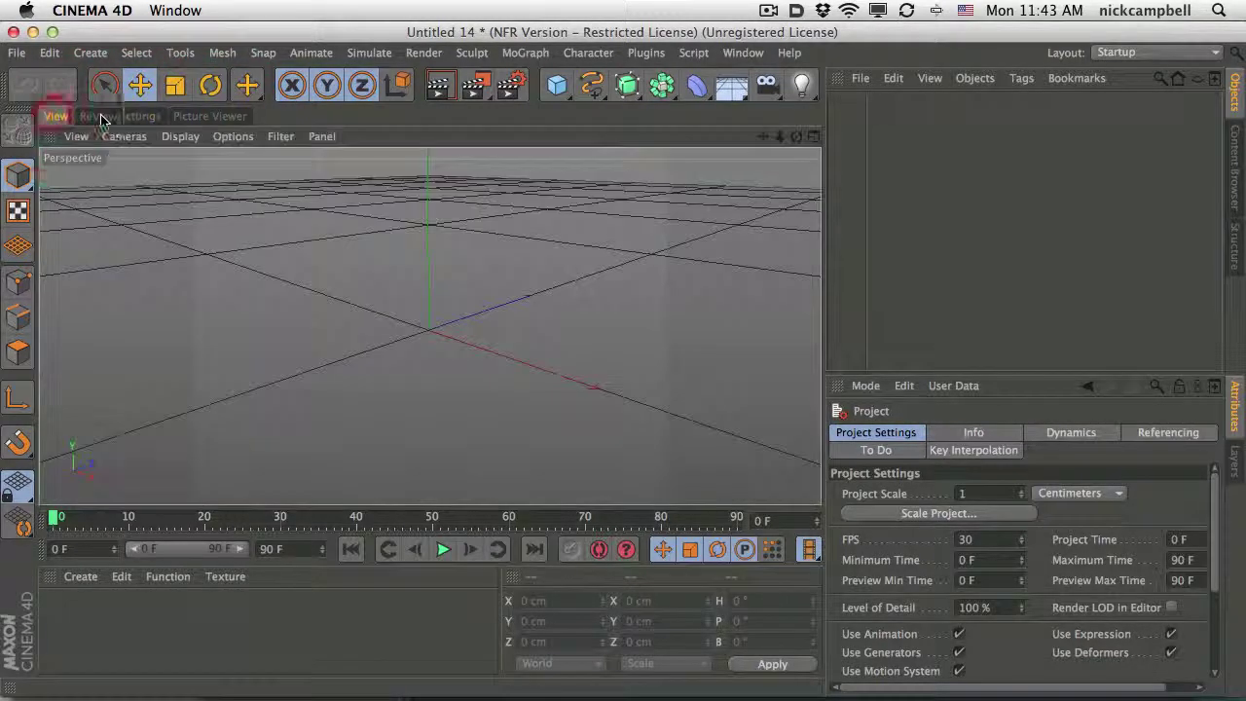
click(113, 118)
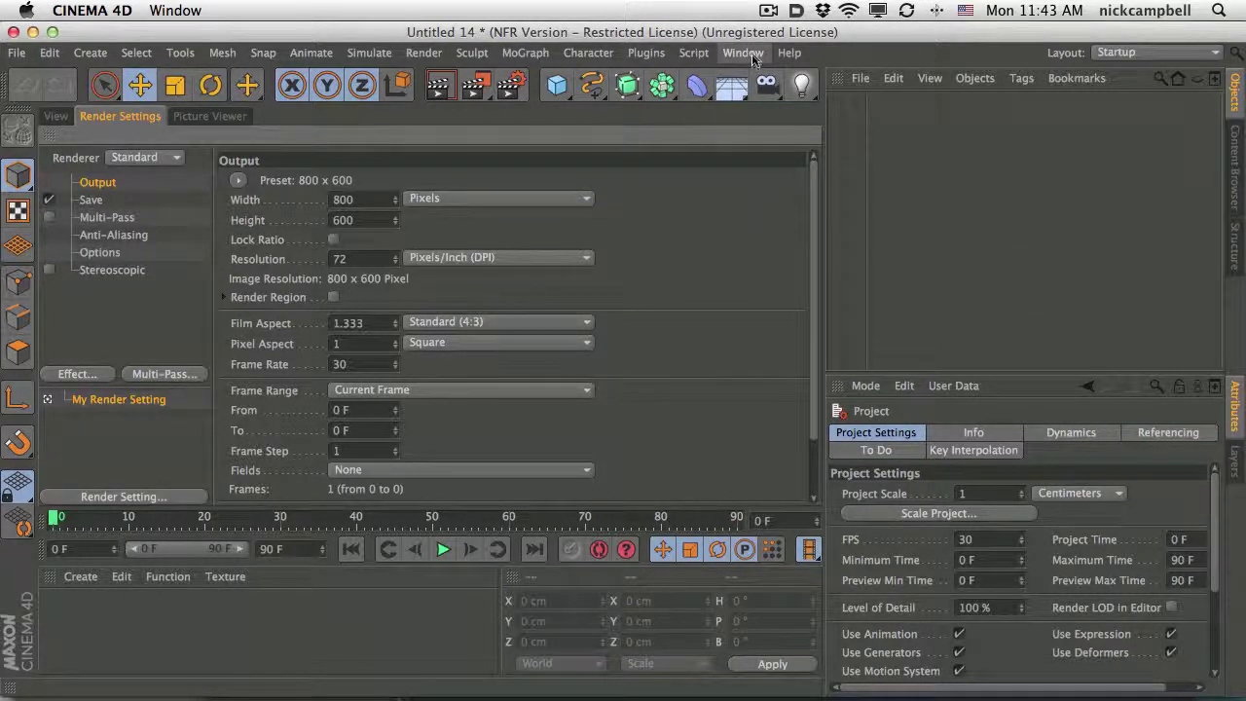
Open the Timeline window and dock it as a tab beside Materials.
click(750, 54)
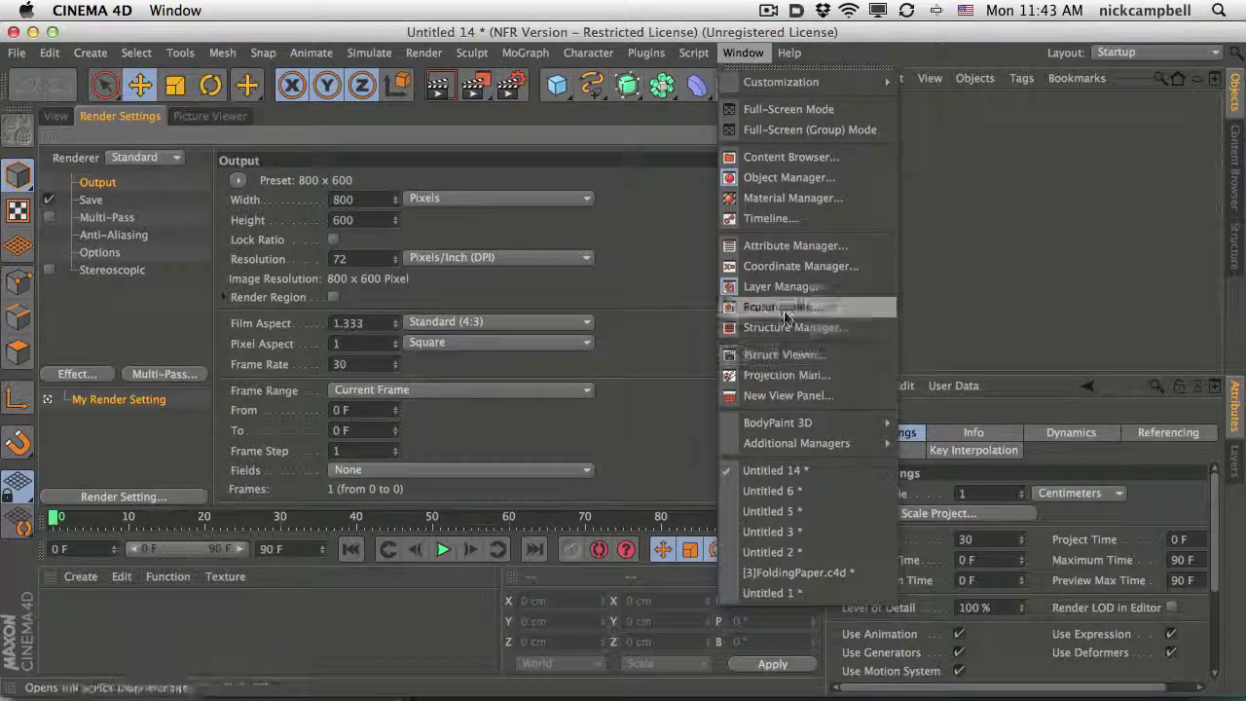
click(769, 218)
drag(398, 137, 553, 79)
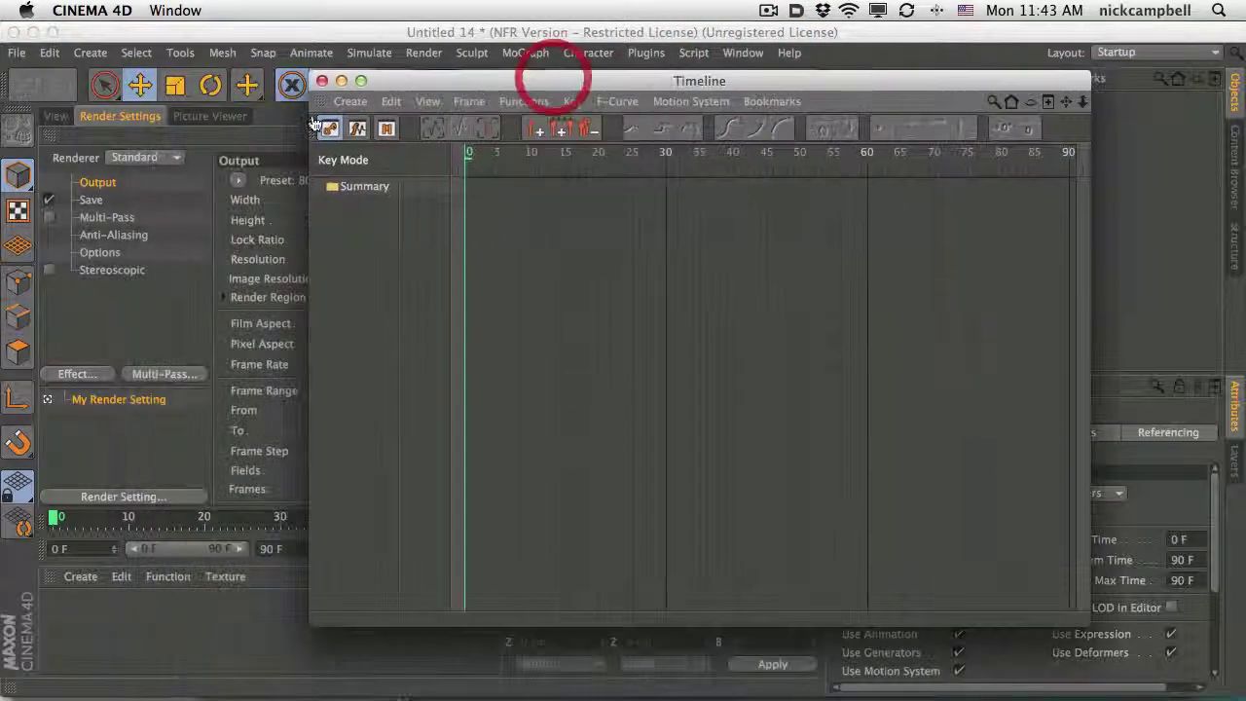
click(56, 577)
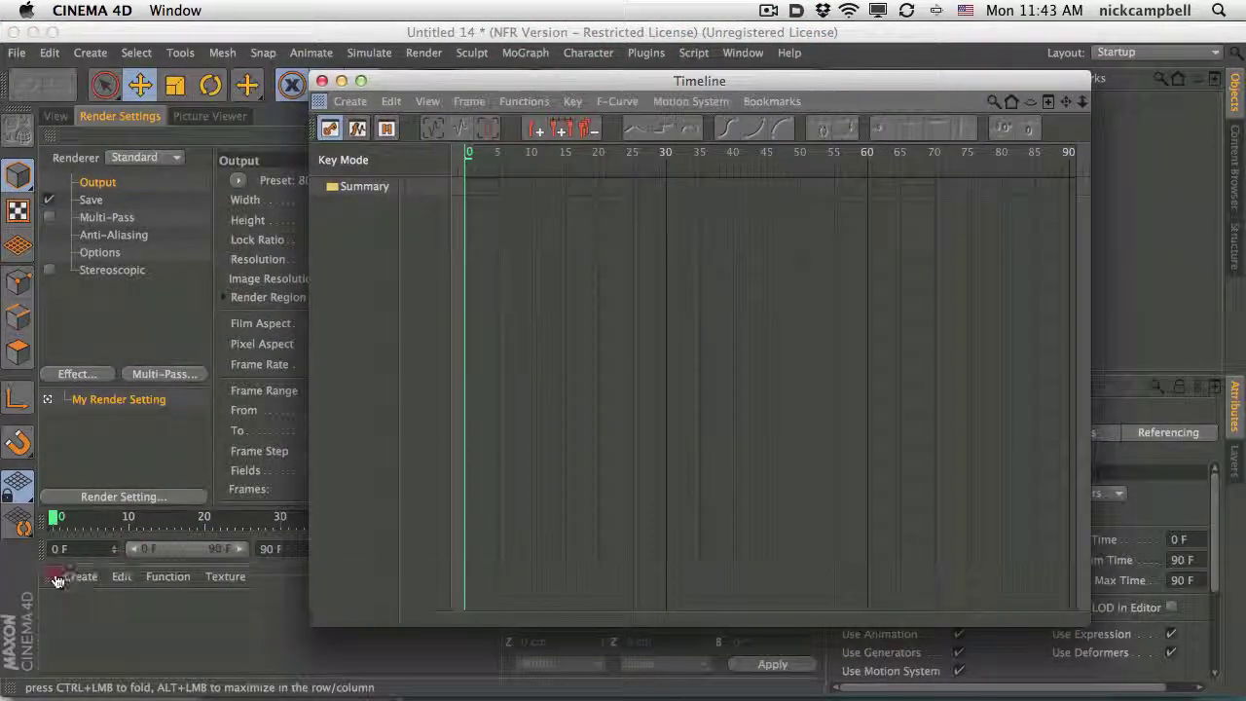
drag(57, 580, 55, 578)
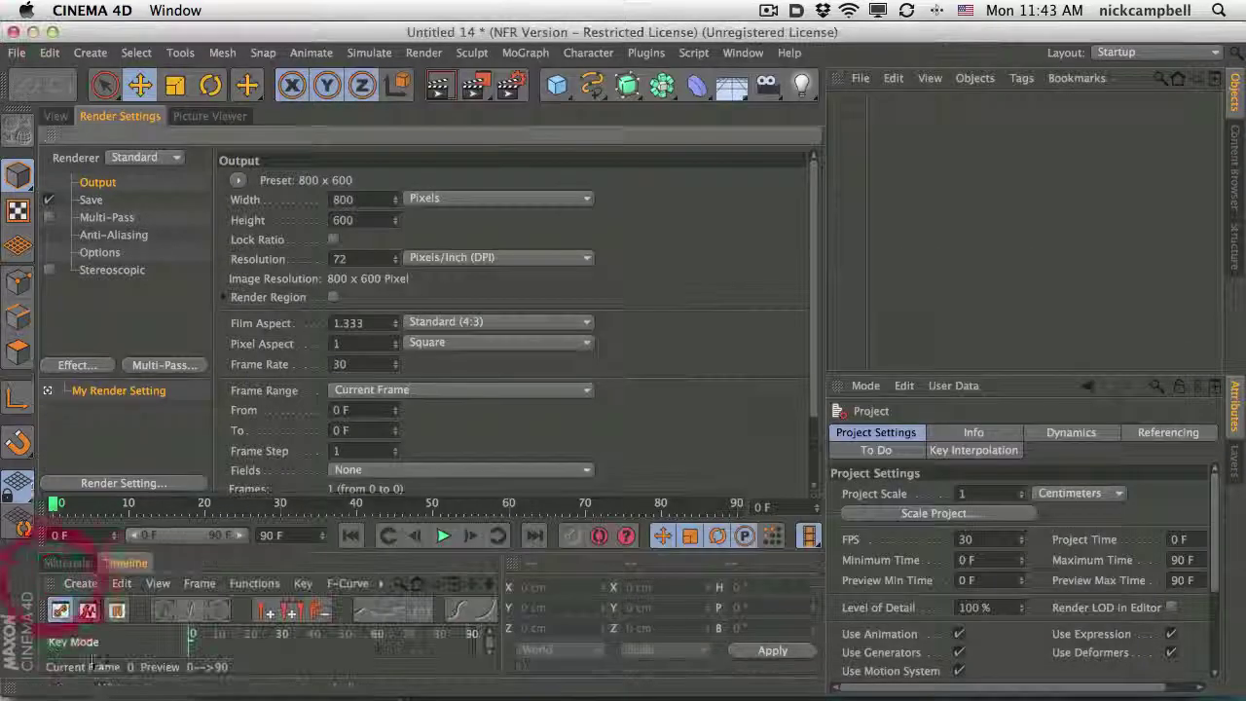
Raise the lower panel's divider, check the Timeline and Materials tabs, then return to the 3D view.
click(86, 563)
drag(138, 495, 136, 445)
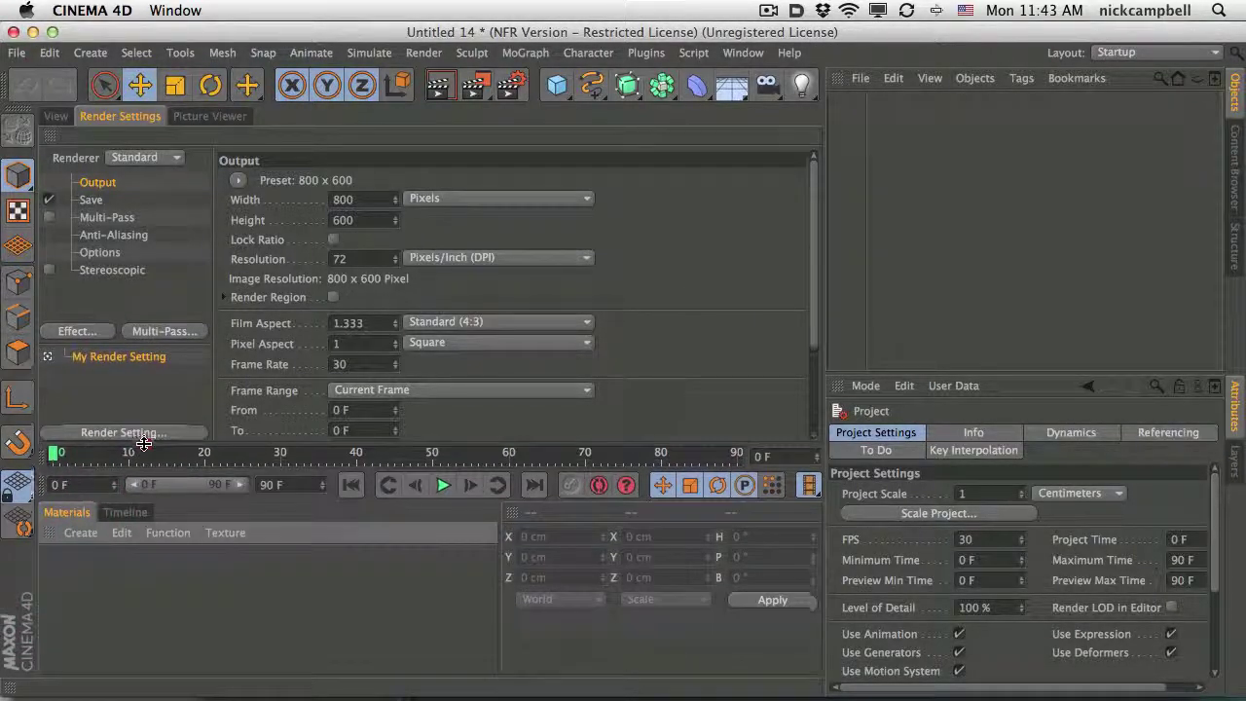
click(126, 513)
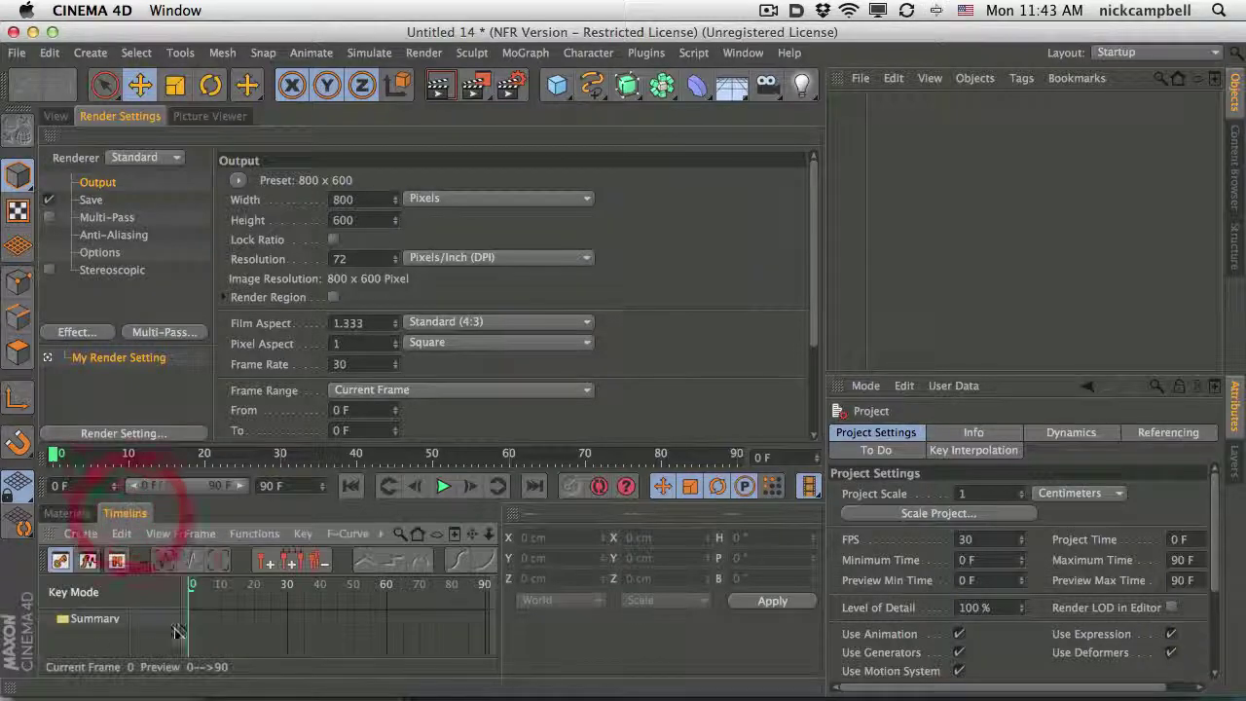
click(66, 513)
click(126, 515)
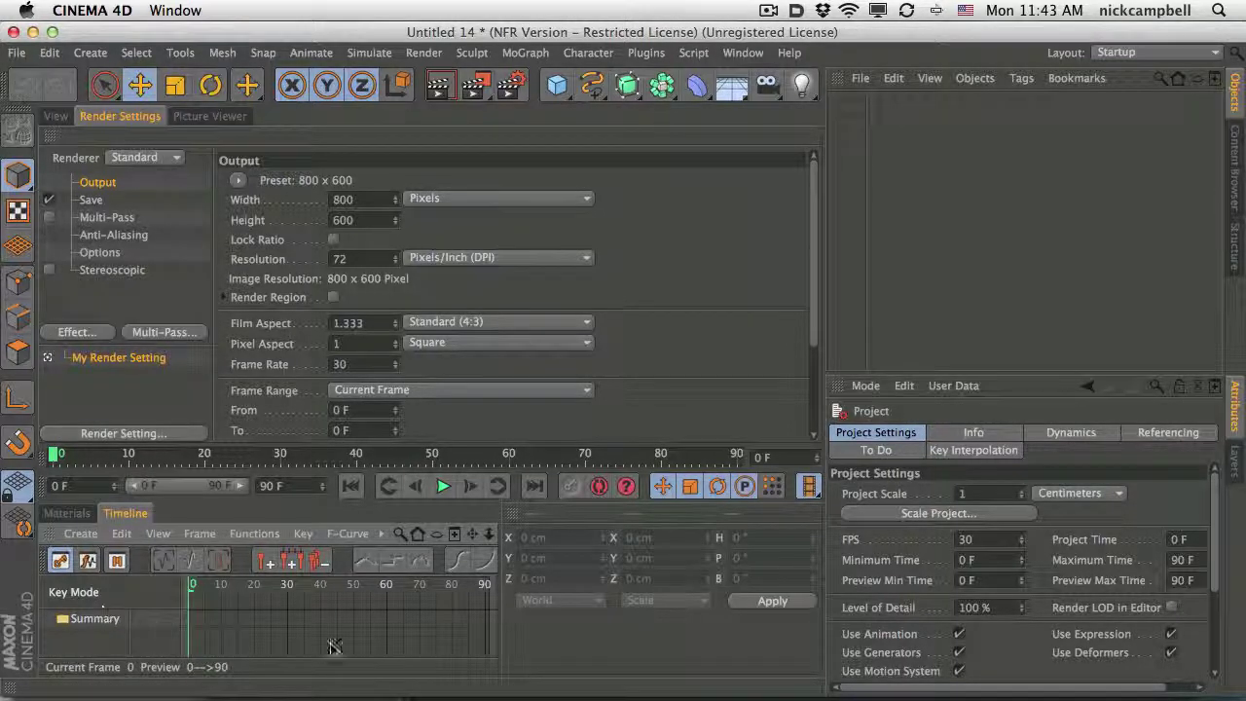
click(66, 513)
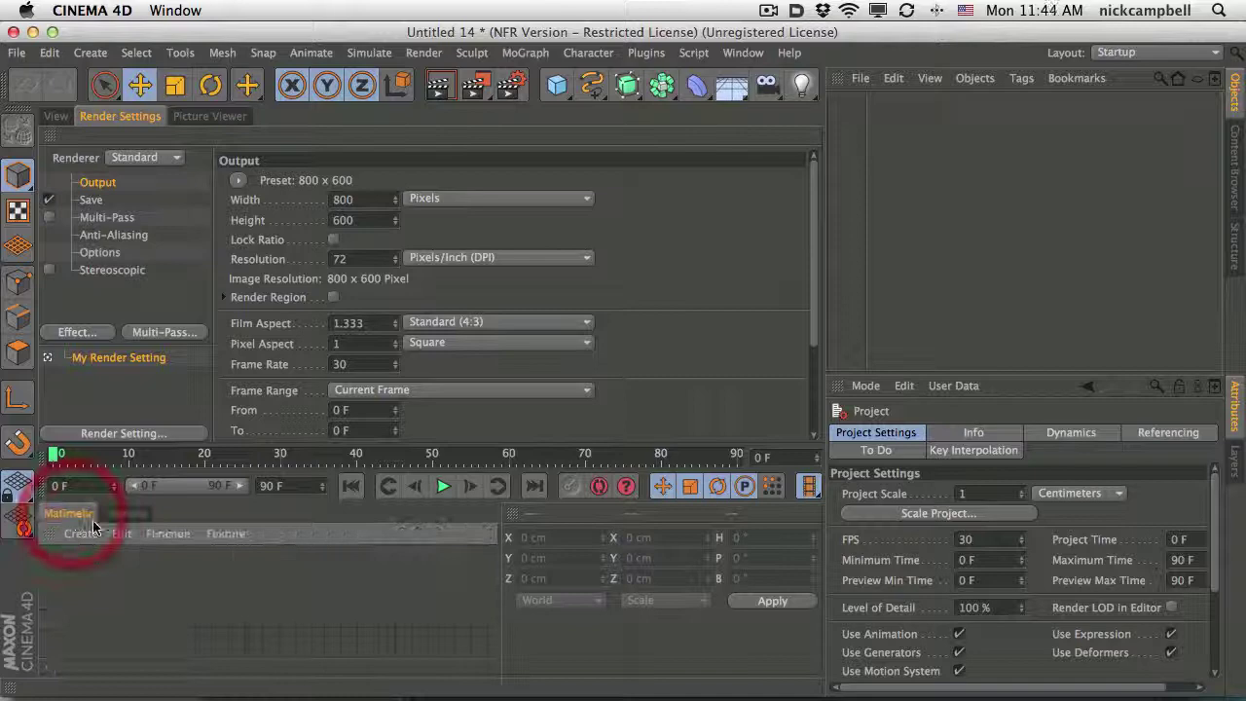
click(55, 116)
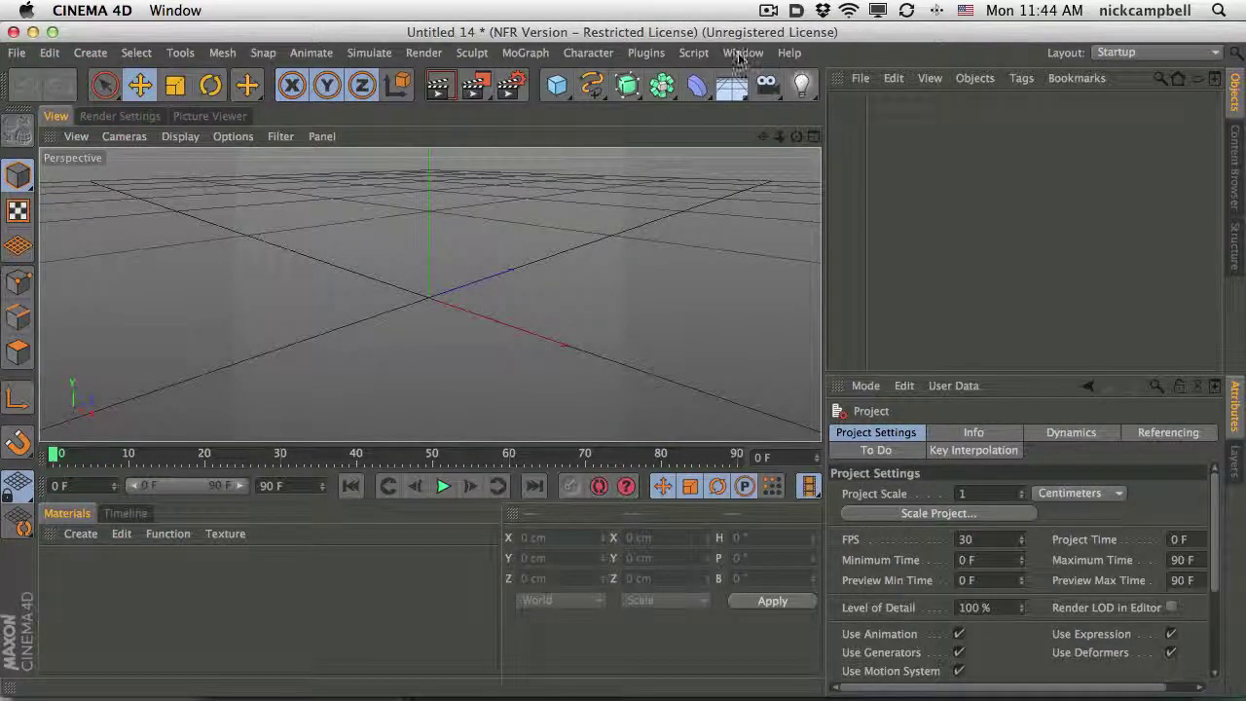
Use Window > Customization > Save as Startup Layout to keep the current arrangement.
click(745, 54)
mouse_move(781, 82)
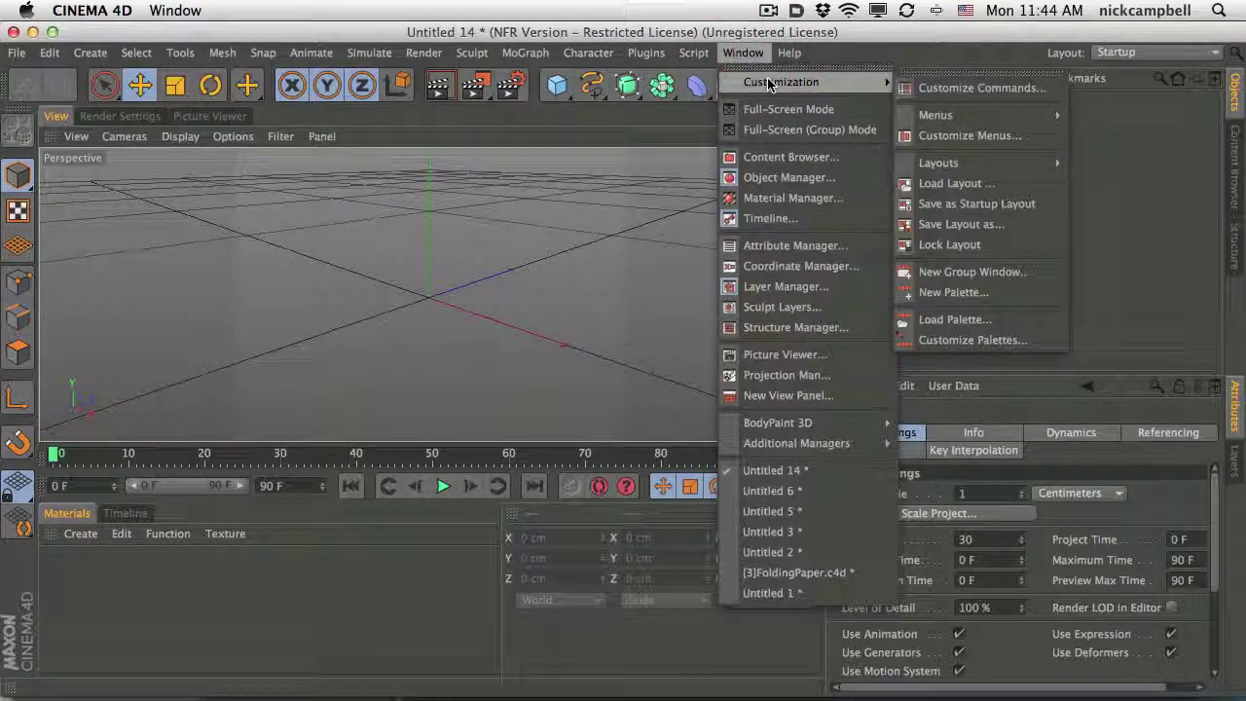
click(997, 211)
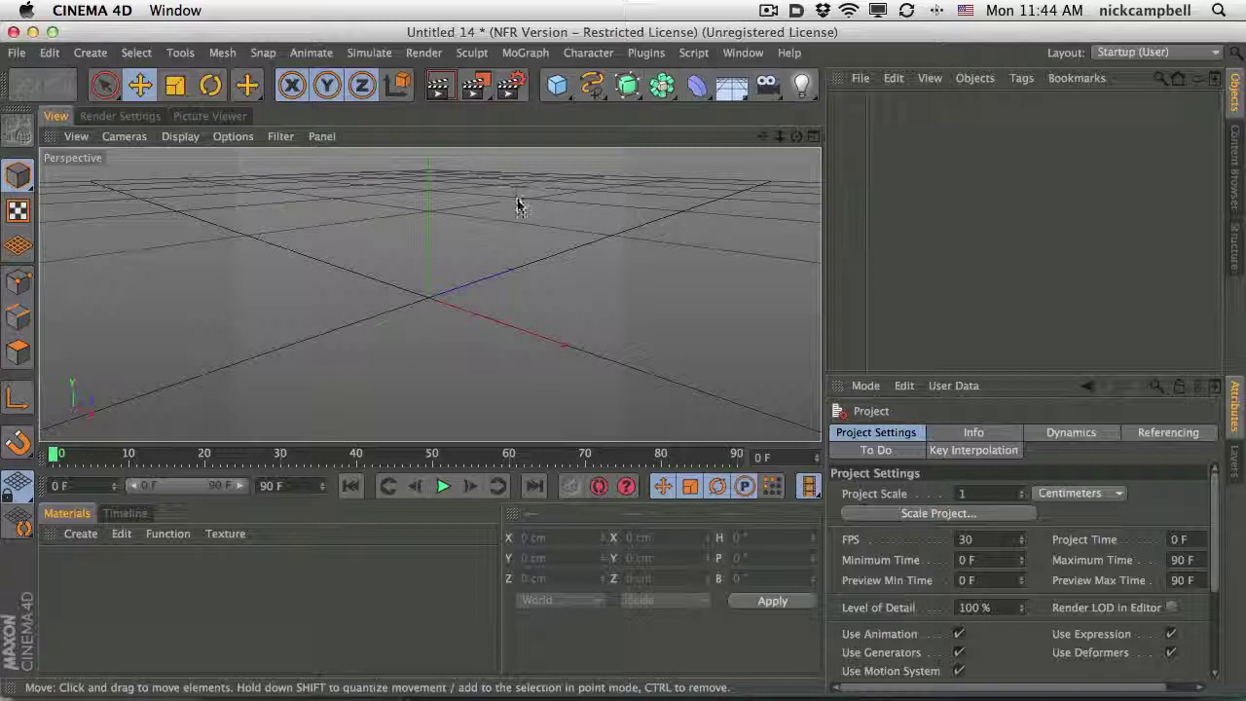
In Render Settings, set Film Aspect to HDTV (16:9), Width 1280 and Height 720.
click(115, 115)
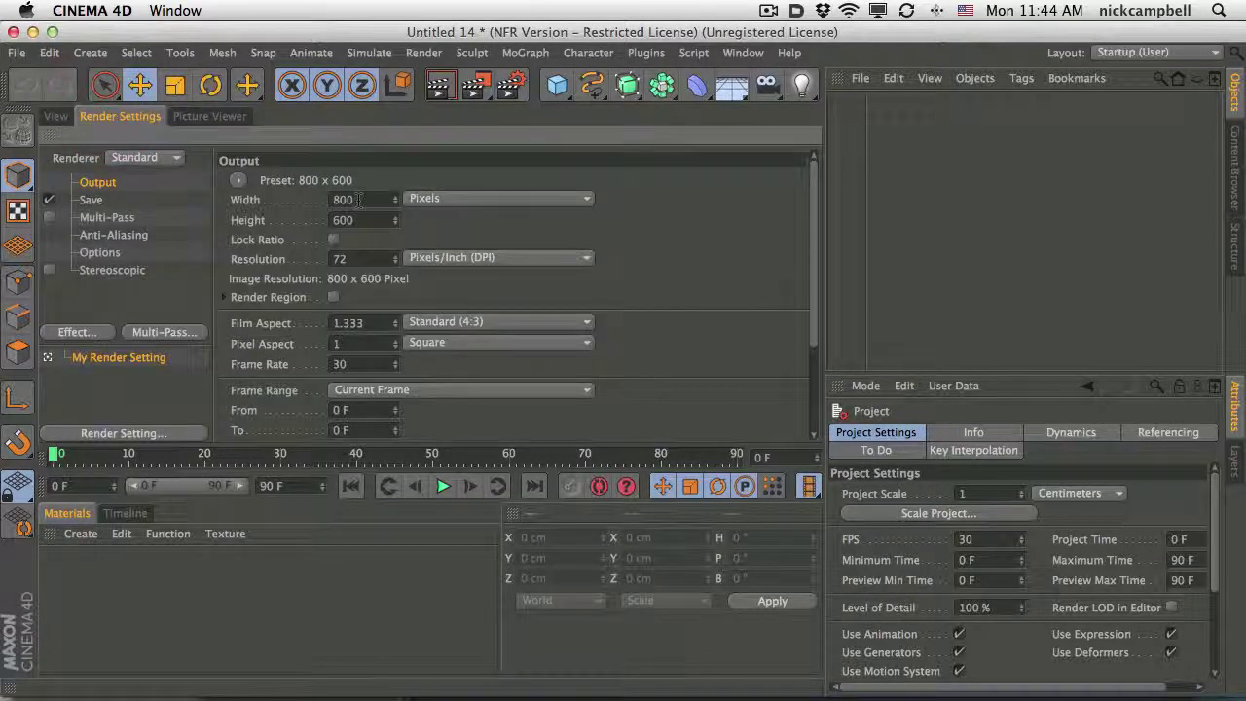
click(425, 325)
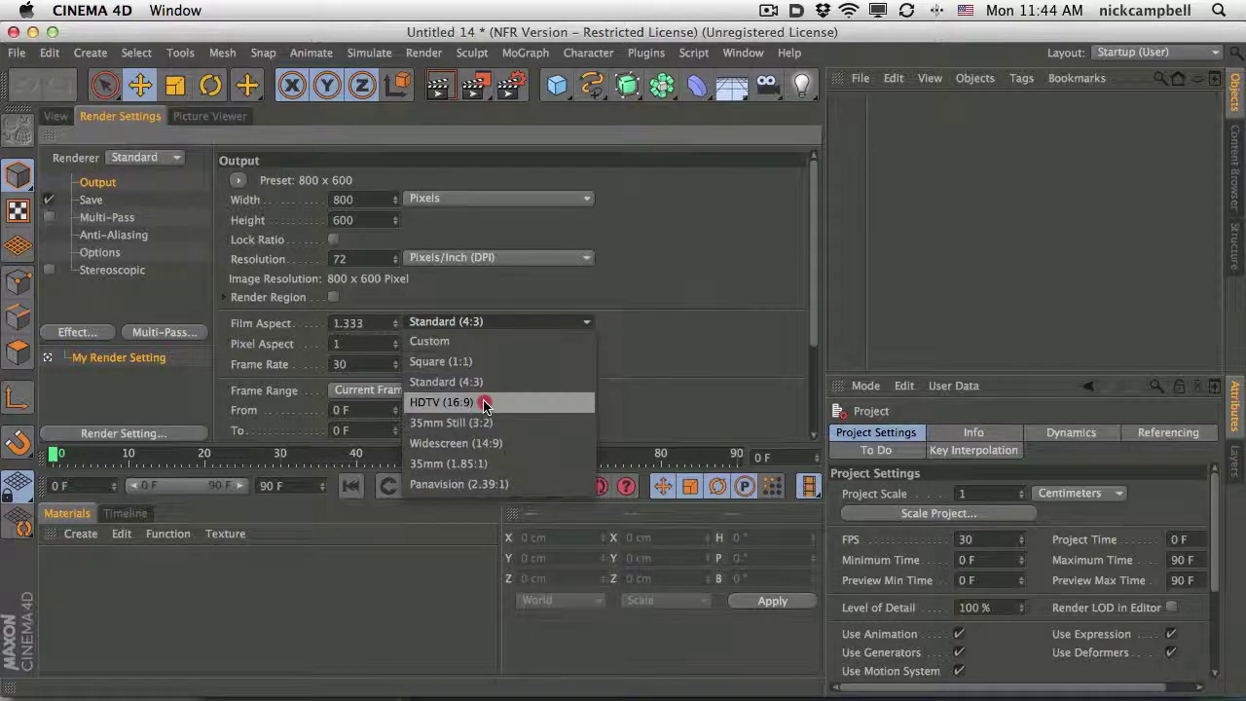
click(485, 403)
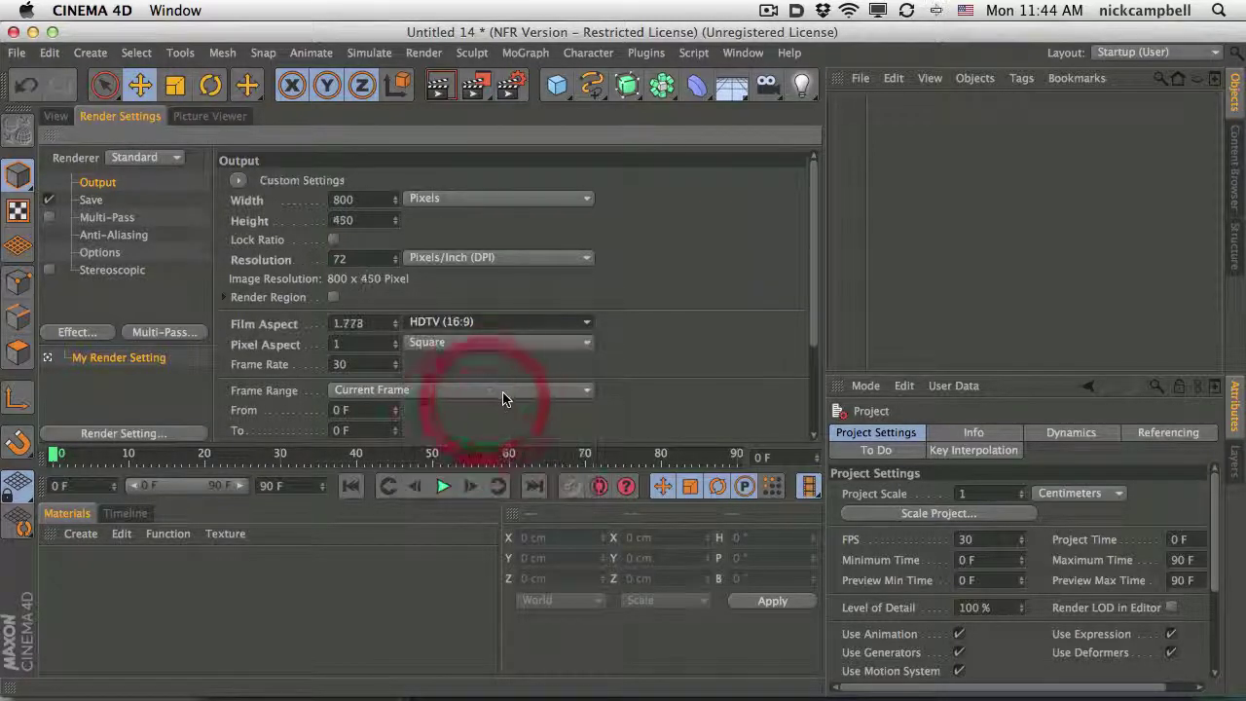
click(366, 198)
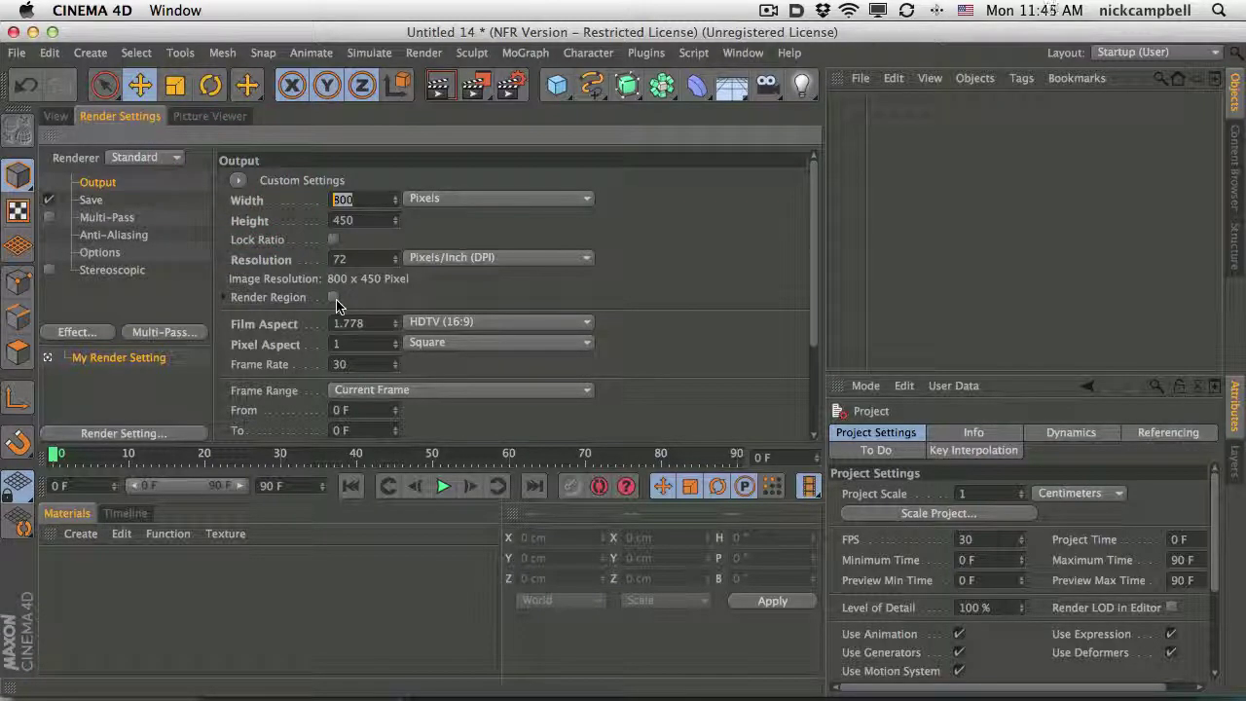
text(1280)
key(Tab)
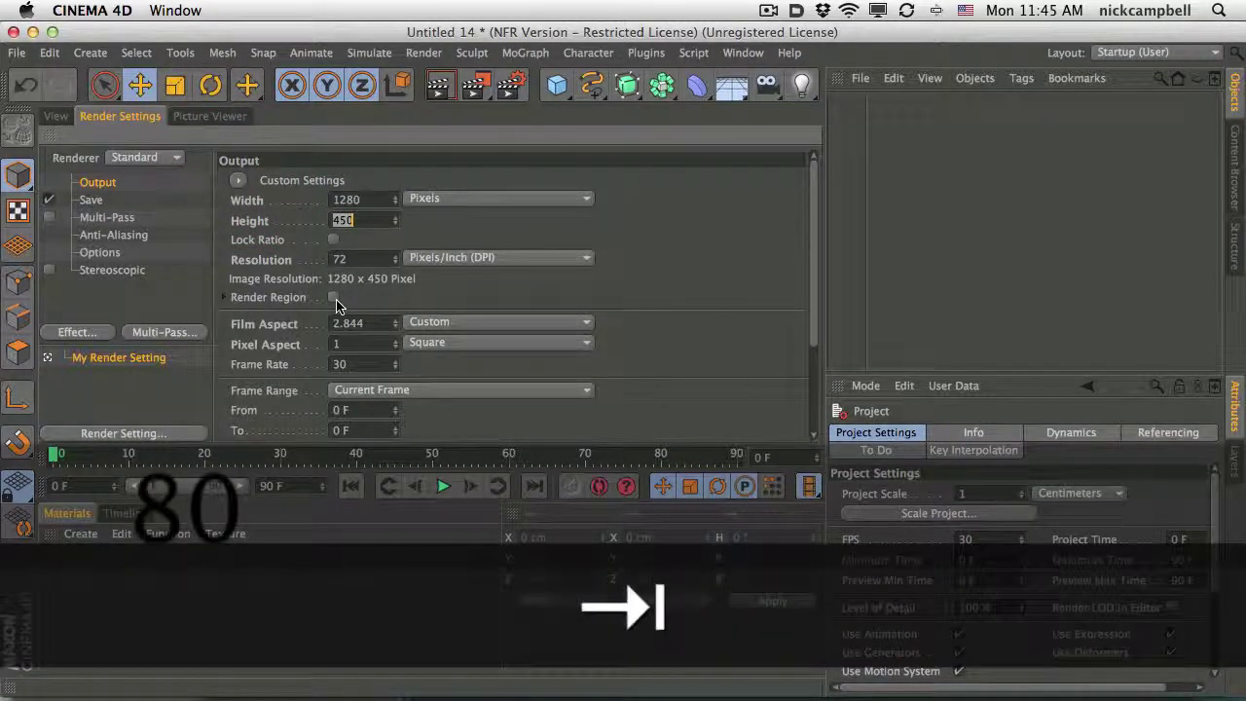
text(720)
key(Return)
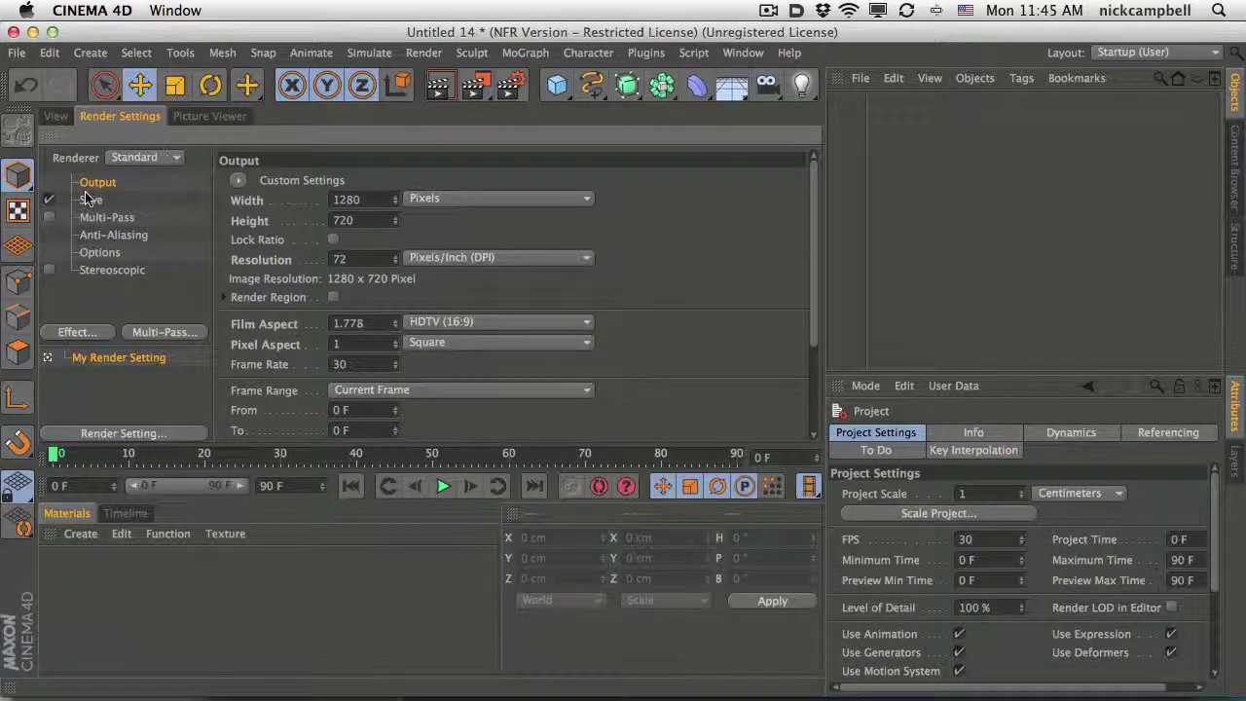
click(53, 116)
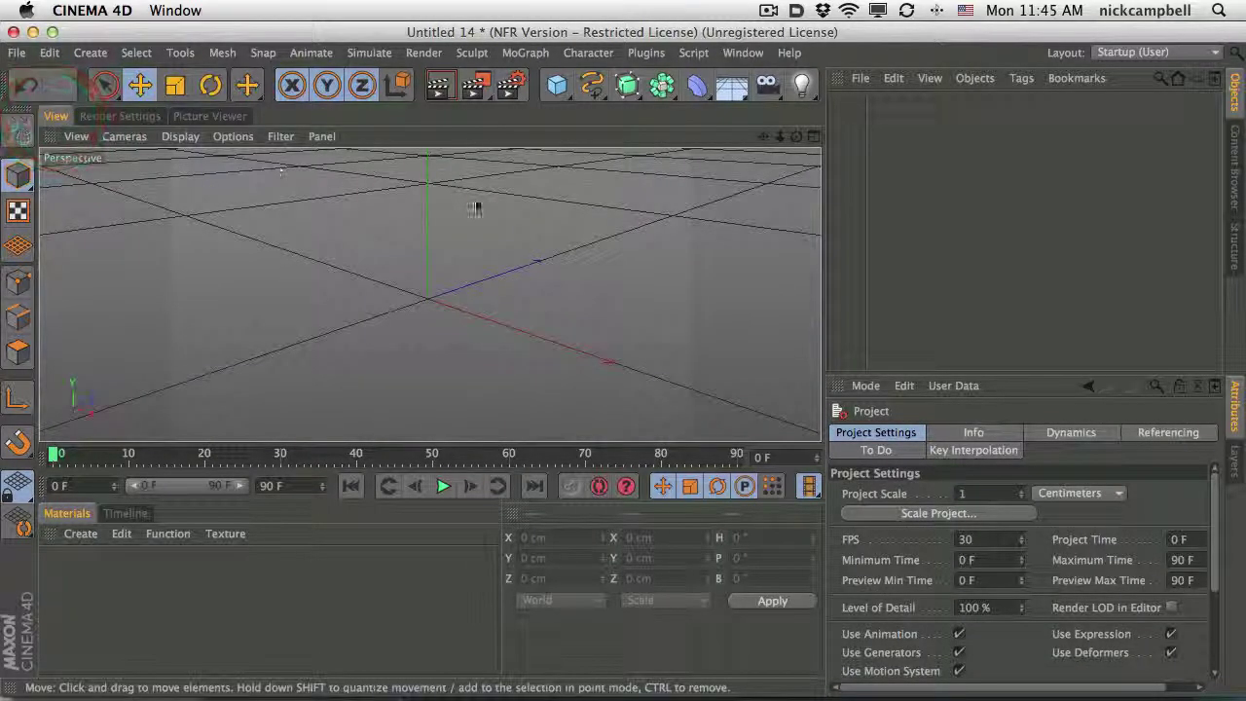
Create a new document, close Untitled 15, and create another new document, Untitled 16.
key(super+n)
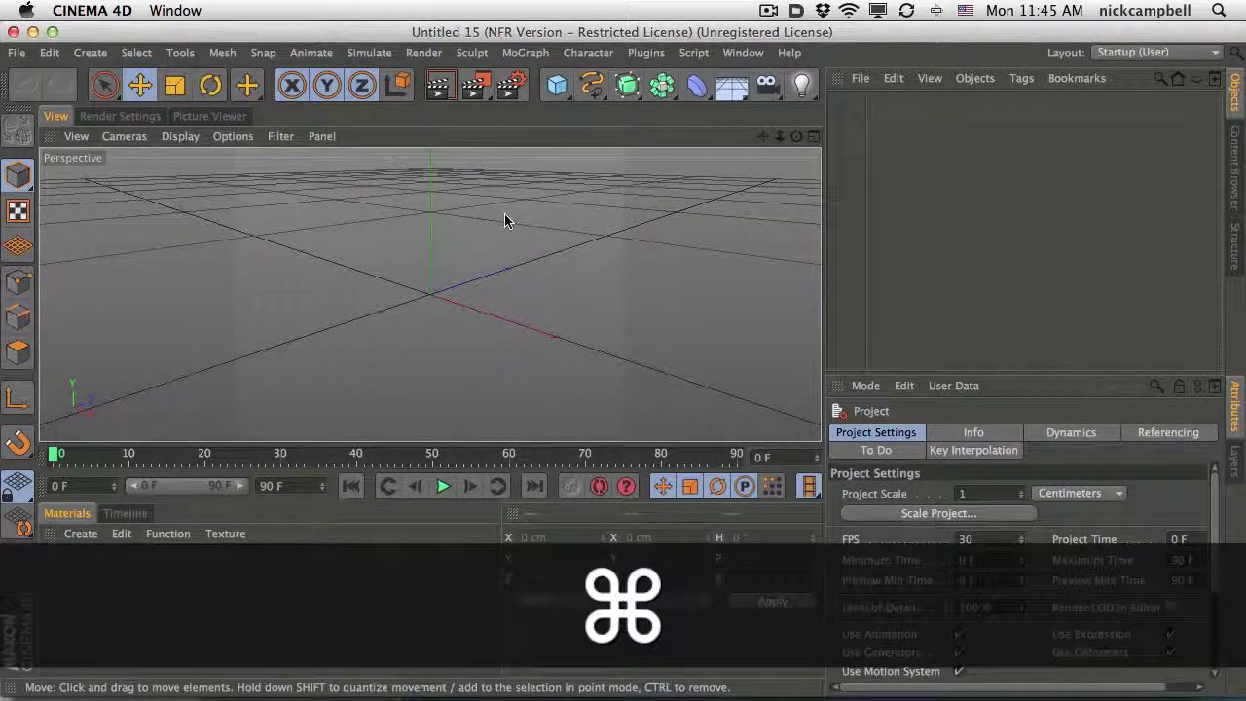
key(cmd+w)
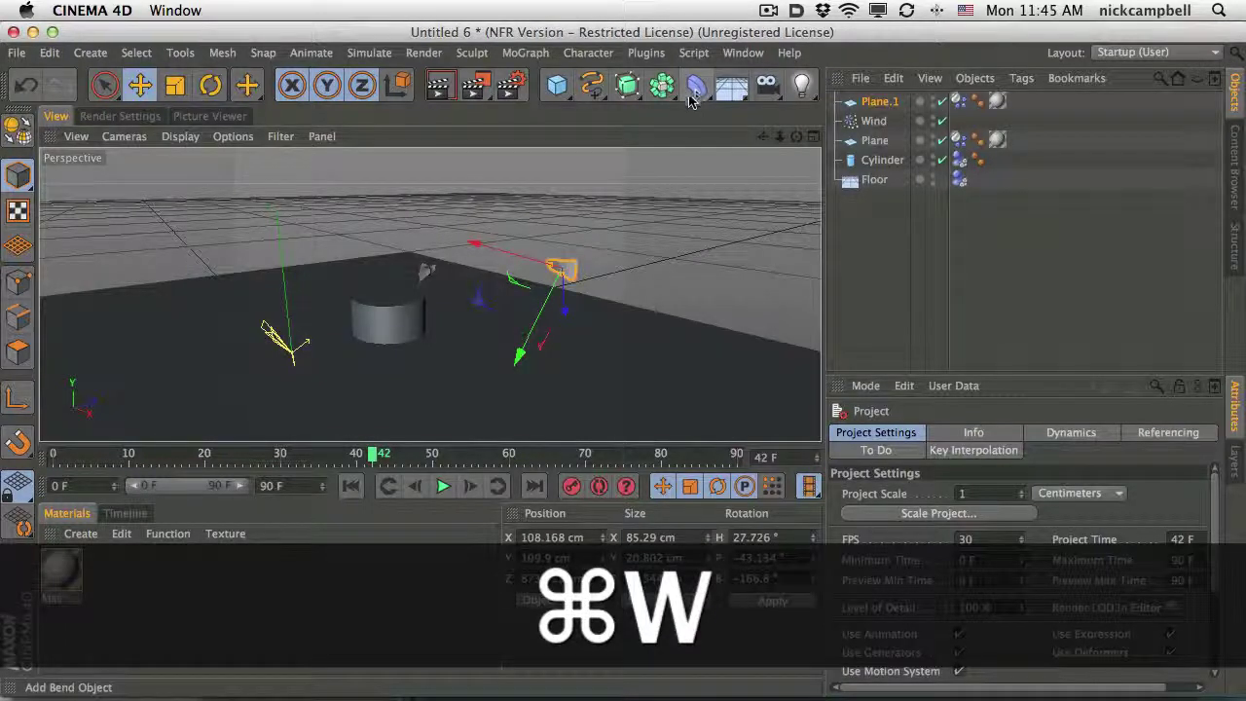
key(cmd+n)
Set the new scene's render Width to 1280 and Height to 720.
click(119, 115)
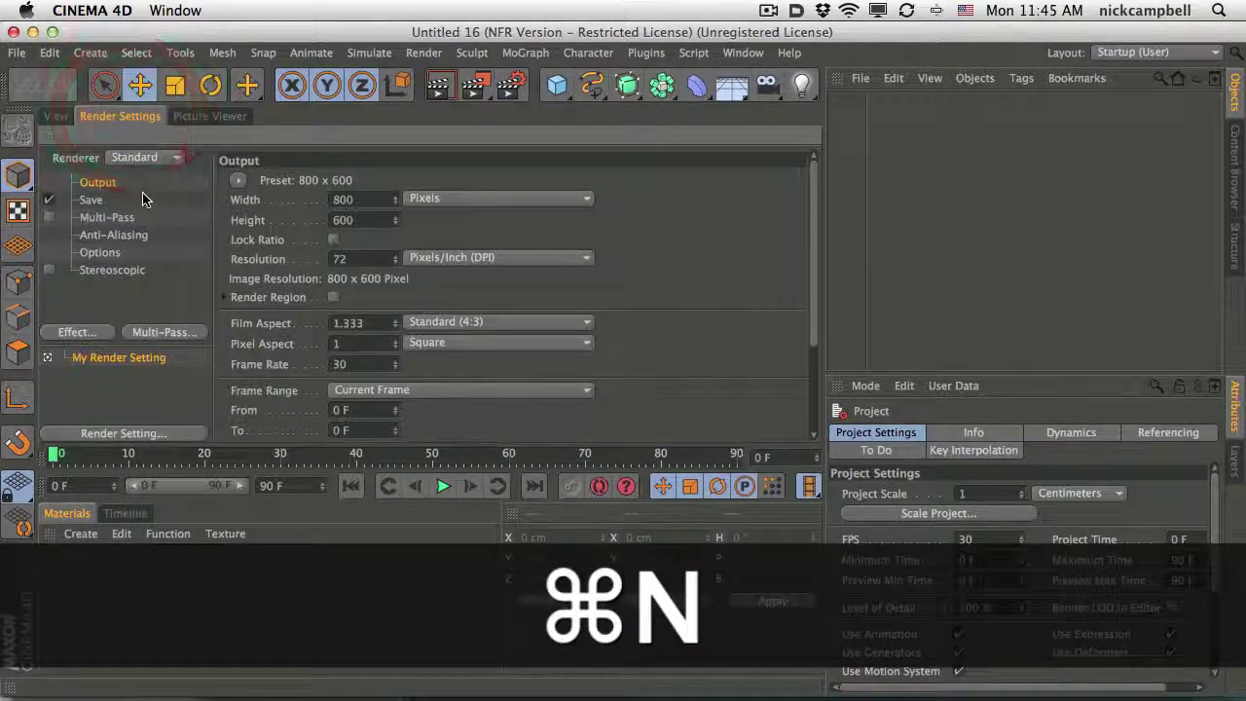
double_click(372, 198)
text(1280)
key(Tab)
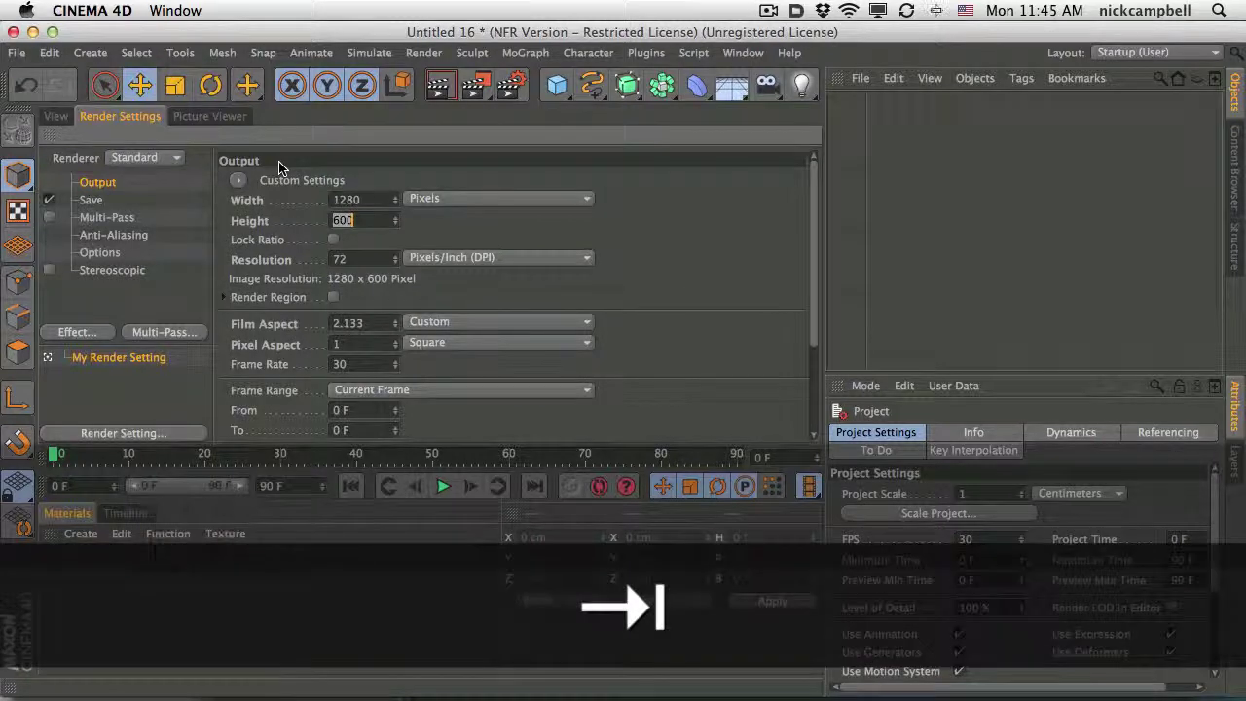
text(720)
key(Return)
click(56, 115)
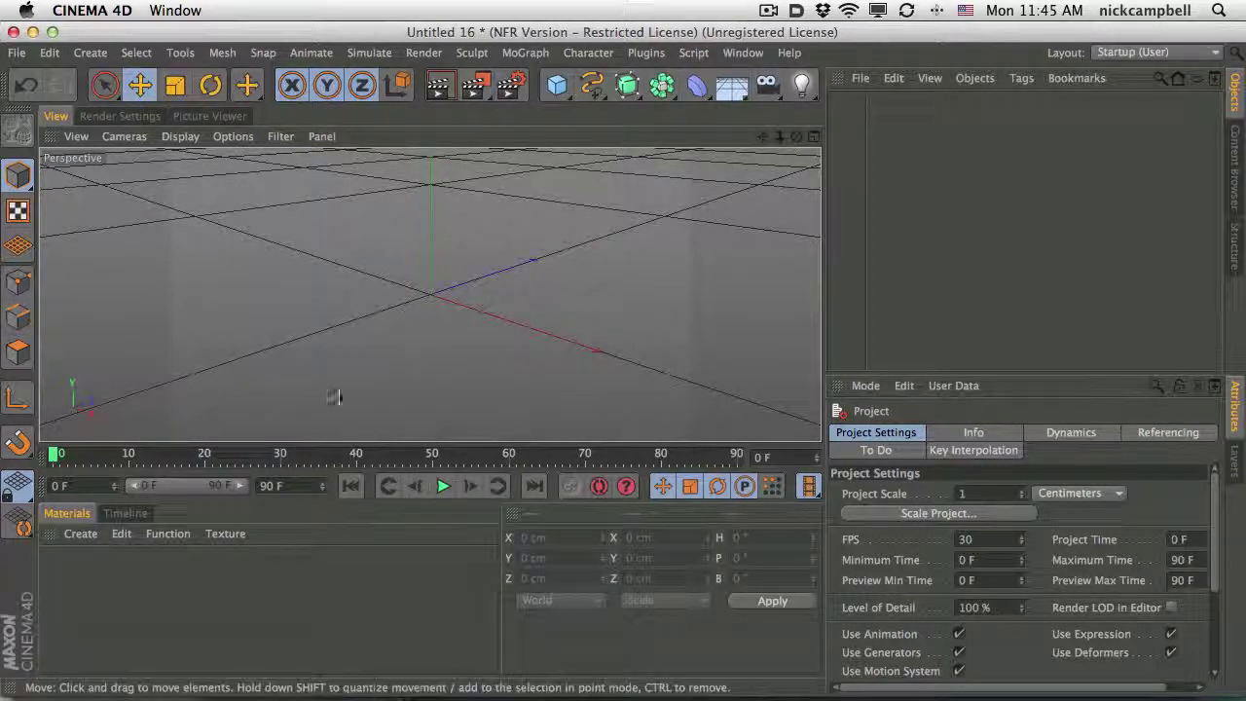
Save Untitled 16 through File > Save as new.c4d in the CINEMA 4D R14 folder.
click(16, 53)
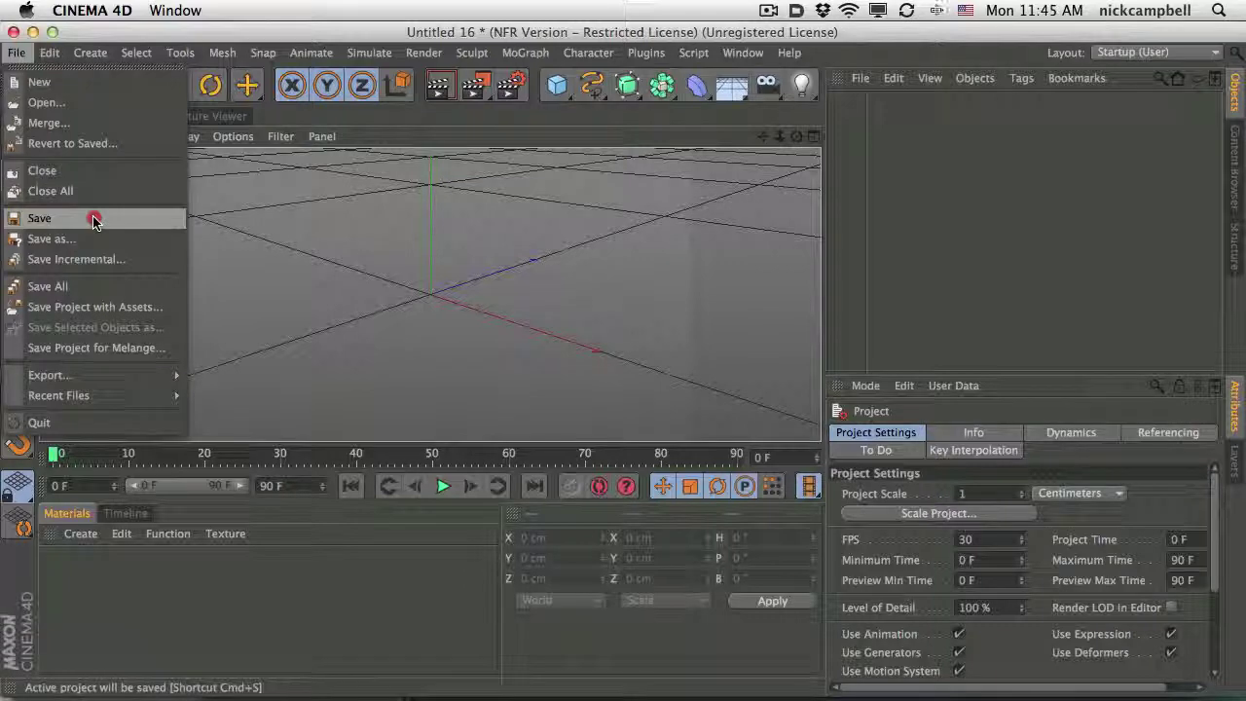
click(569, 267)
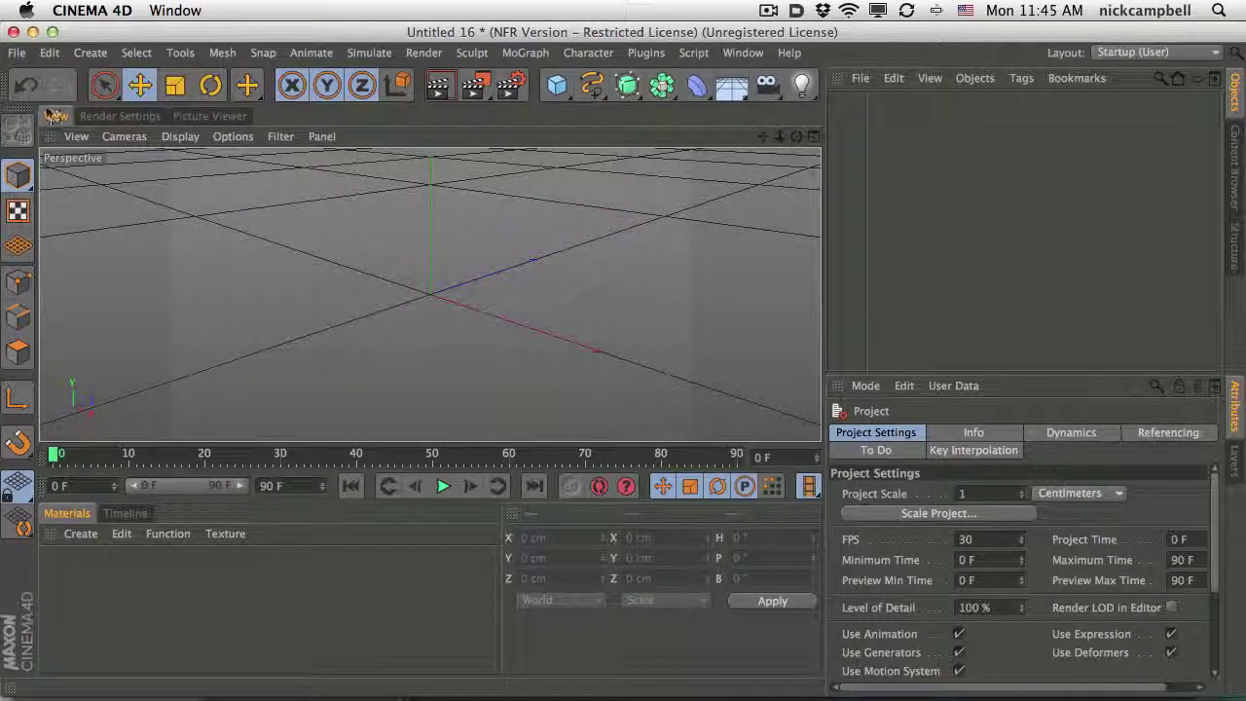
click(17, 52)
click(63, 218)
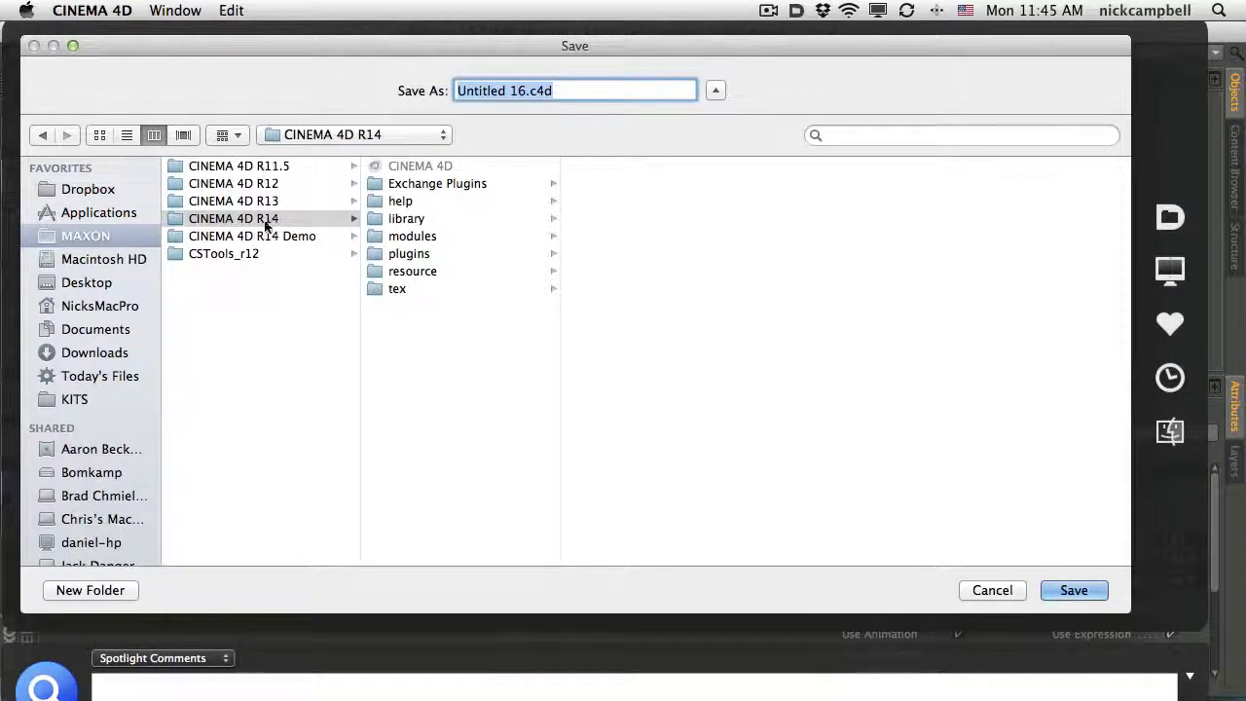
click(268, 221)
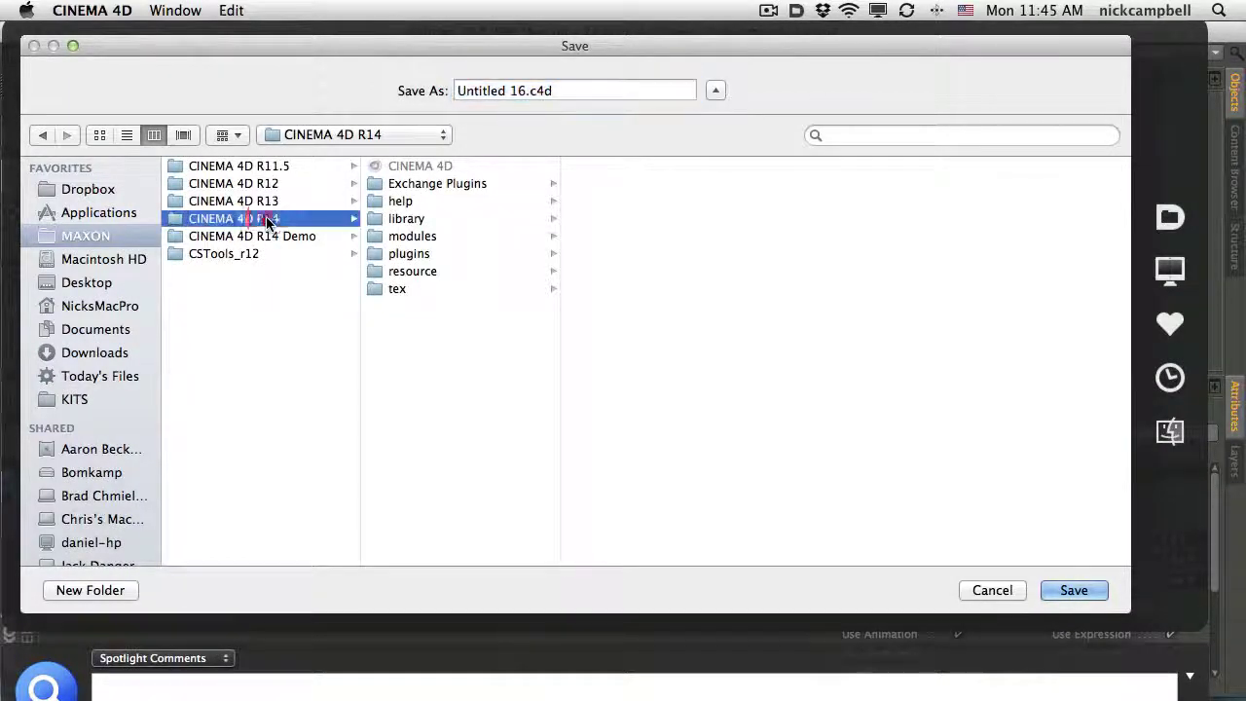
click(520, 91)
drag(521, 91, 383, 86)
text(new)
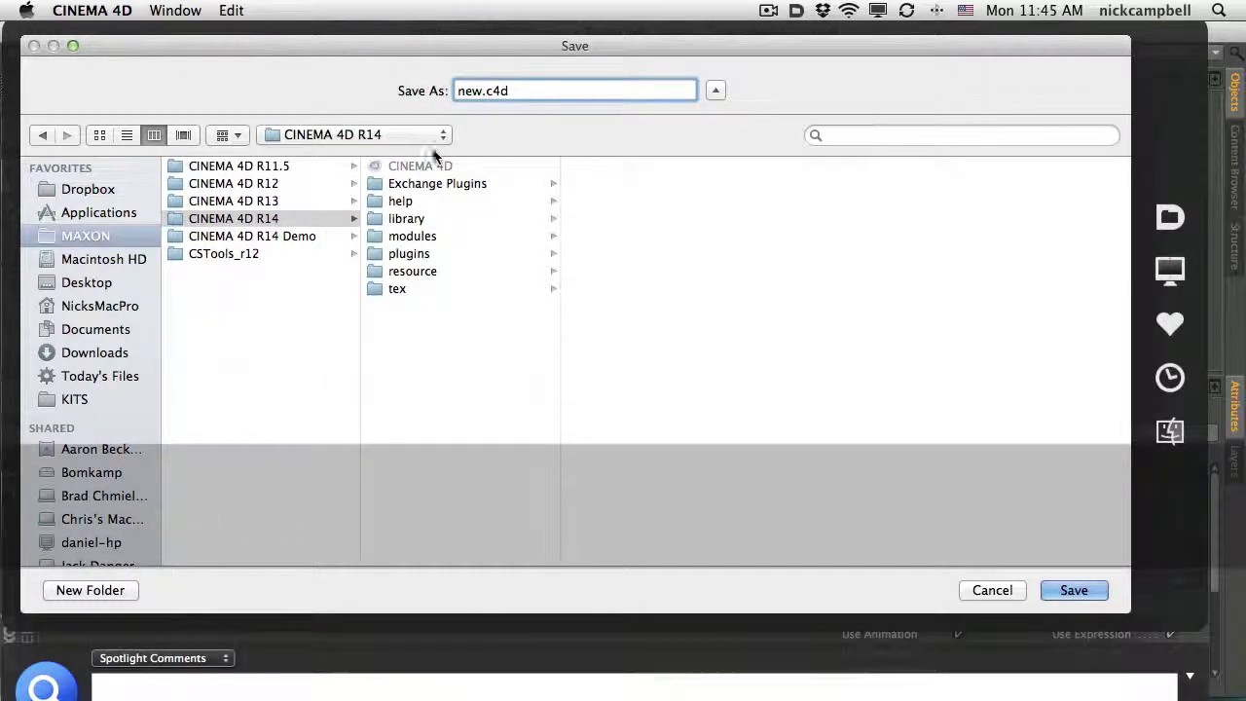
click(1079, 584)
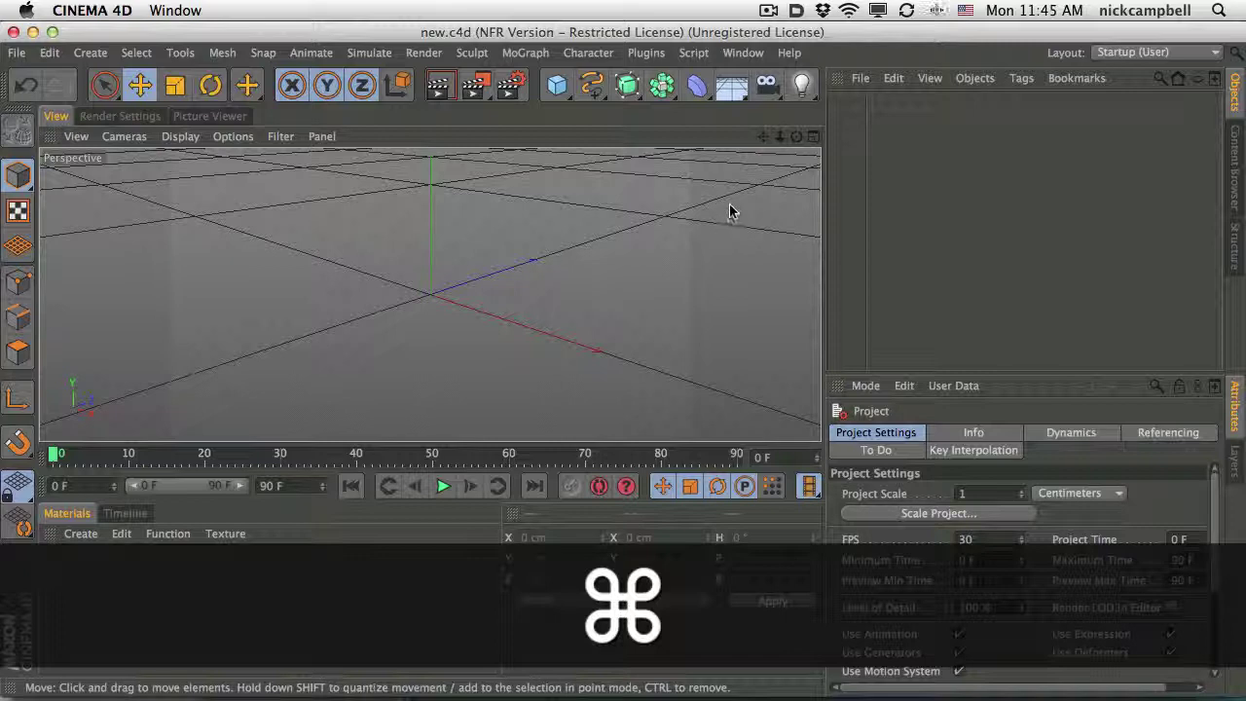
Create a new scene from the new.c4d default, confirming Yes, giving Untitled 17.
key(super+n)
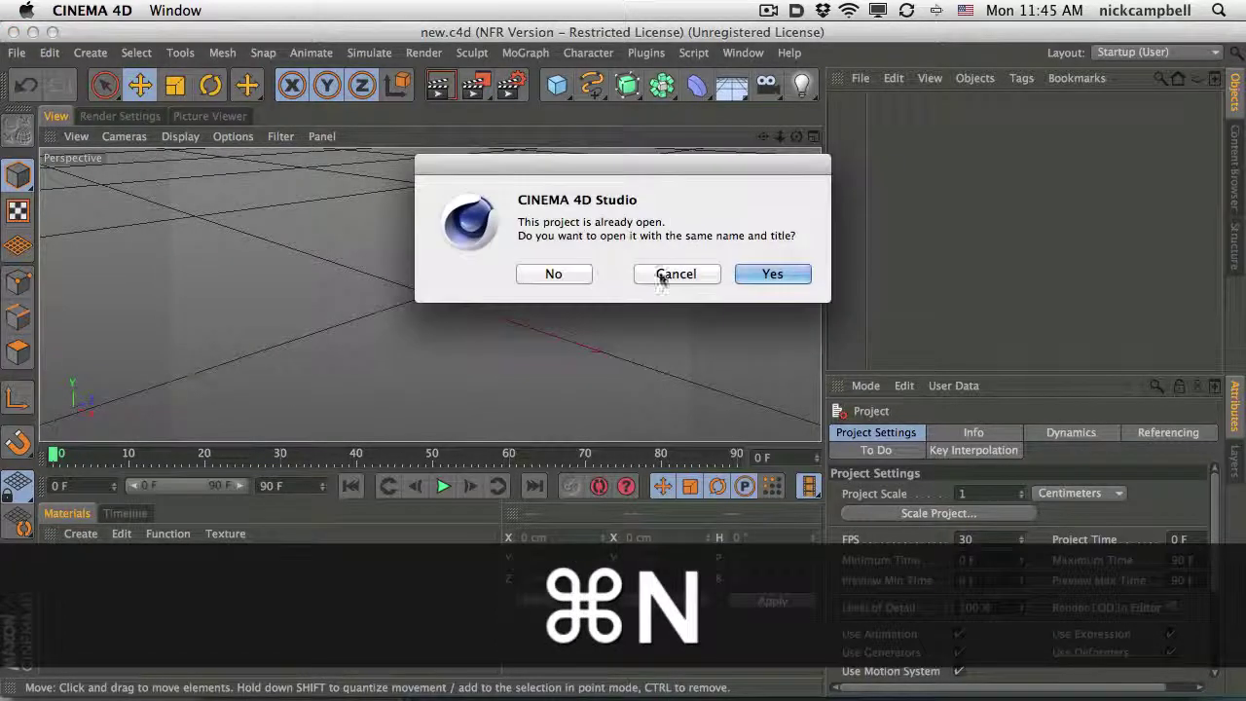
click(769, 274)
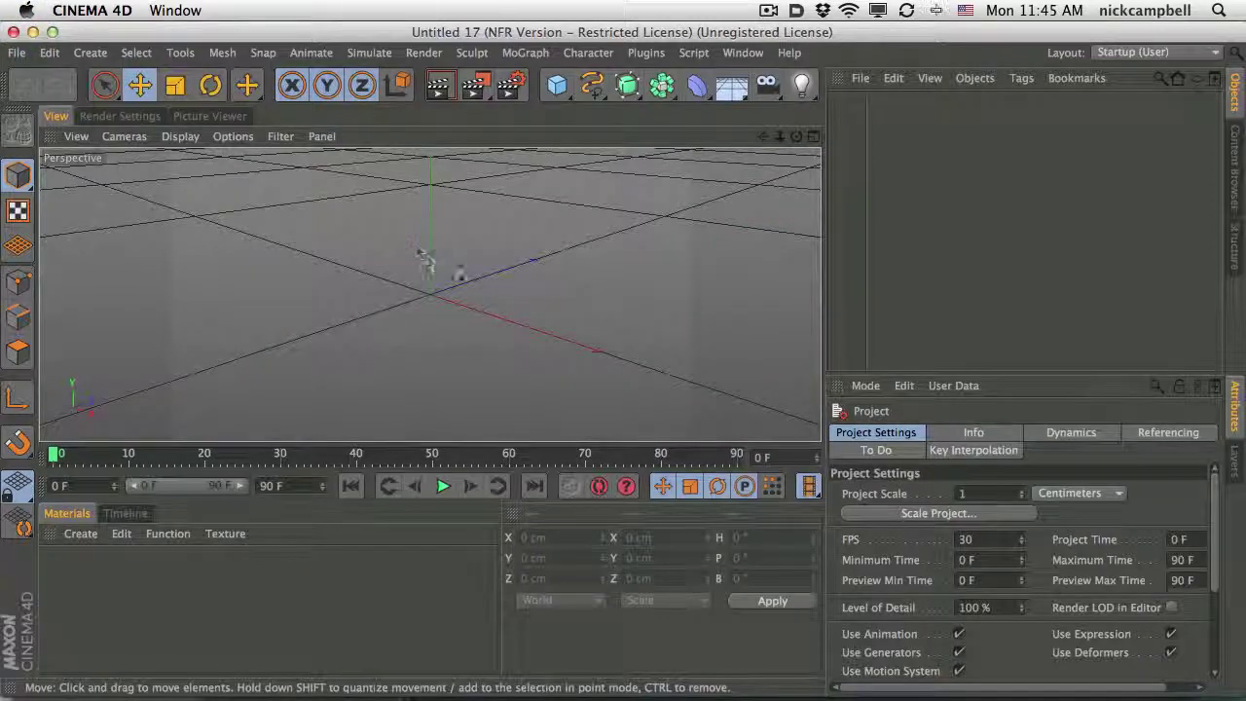